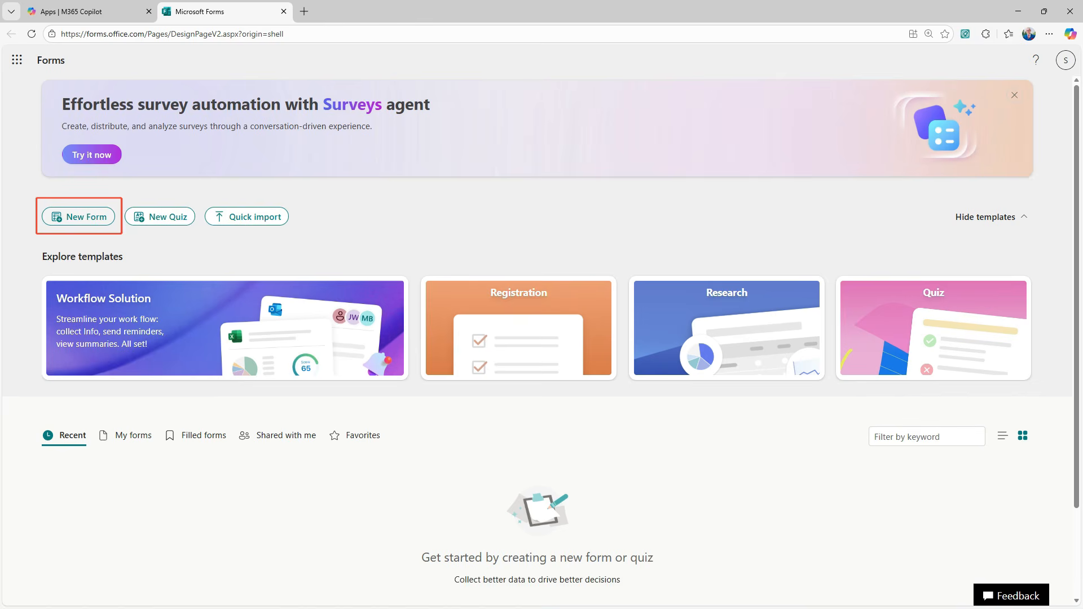
Step: Start a new form and paste the AI Hub Service customer interest description into Draft with Copilot
click(79, 216)
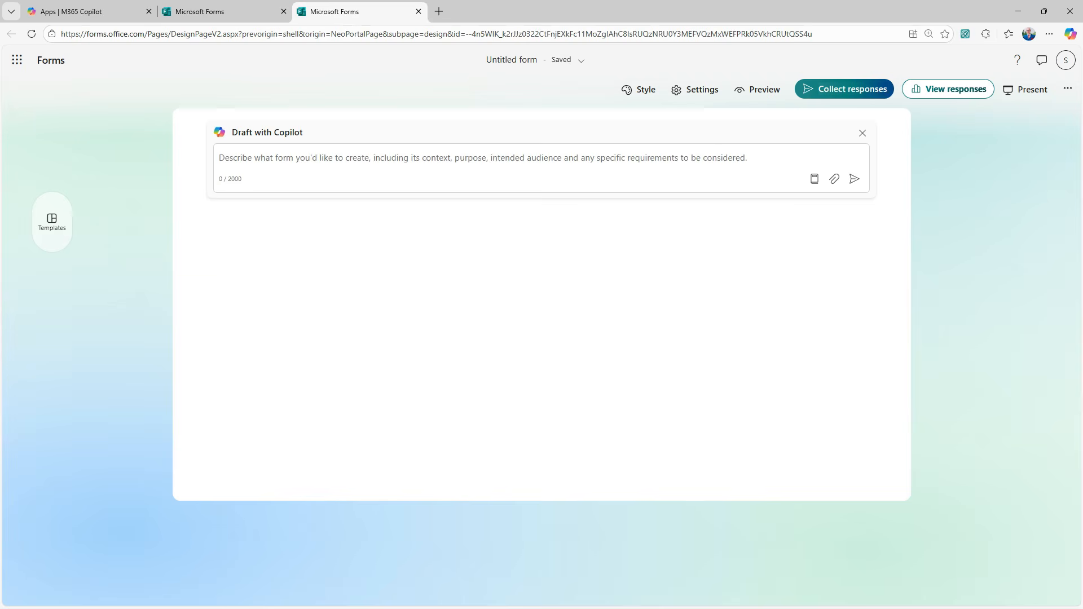
text(create a form to capture information from a potential customer related to the AI Hub Service. Include personal information and whether they are interested in a 'Gold, Silver or Bronze' service. Also capture if they would like to arrange a Teams meeting to discuss further with potential dates)
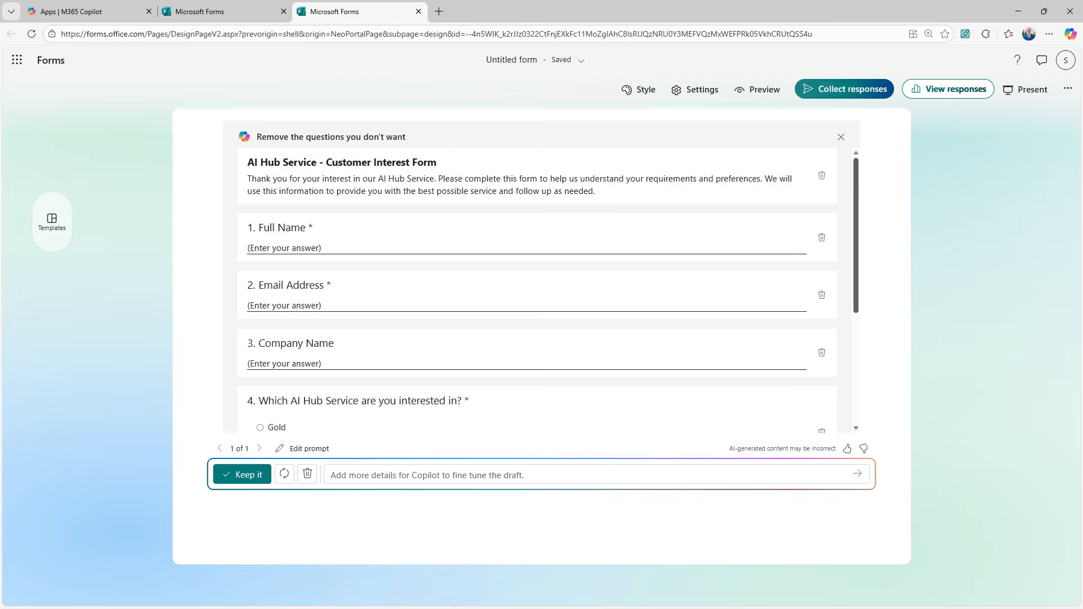
Step: Review Copilot's six-question draft and keep it without further refinement
scroll(542, 290, down, 2)
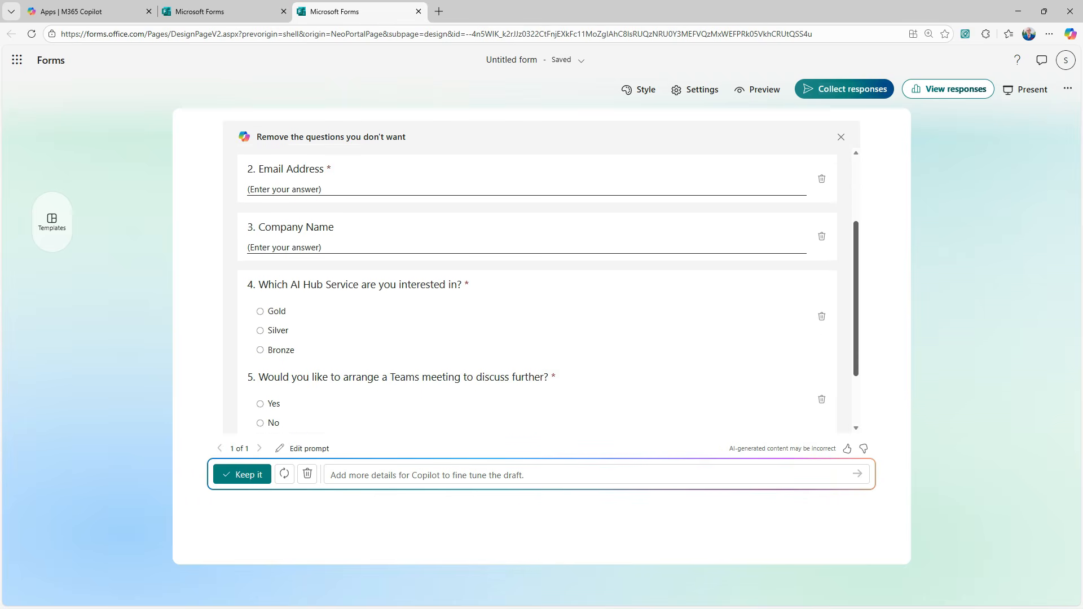
scroll(542, 291, down, 2)
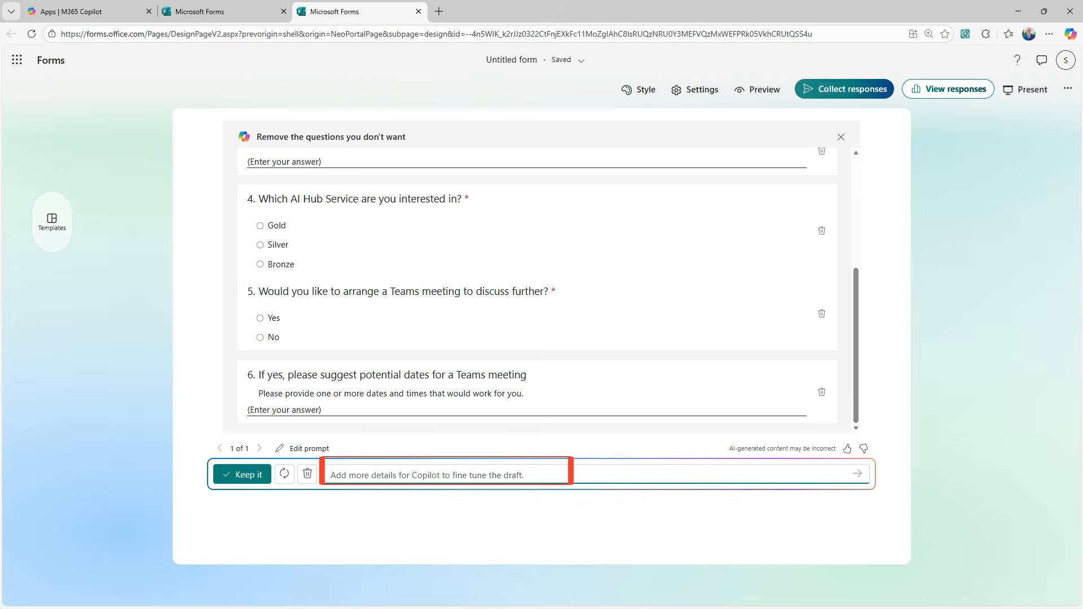
click(446, 475)
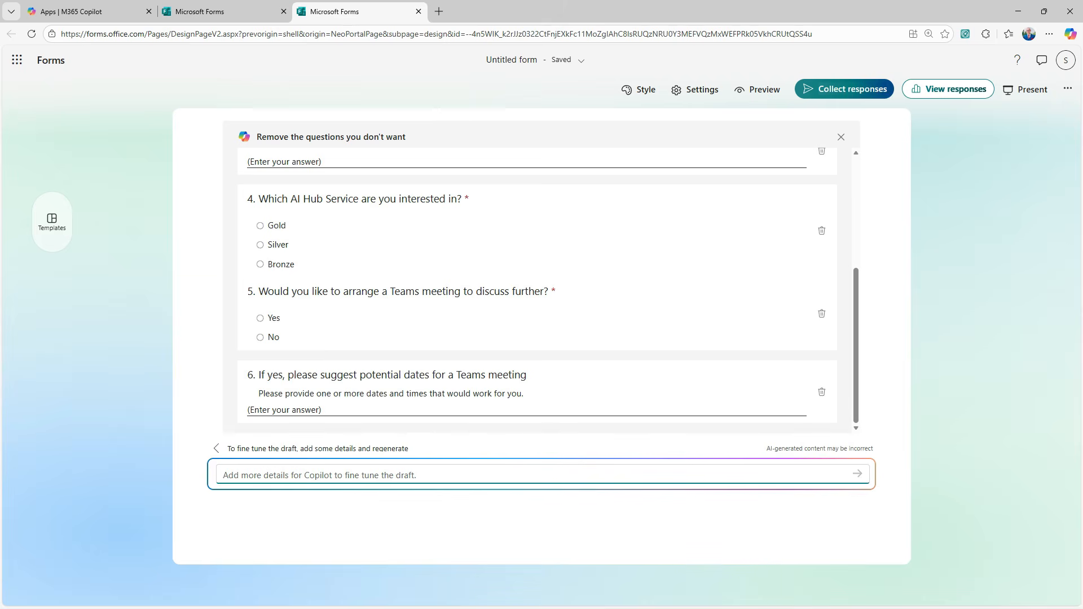
click(216, 448)
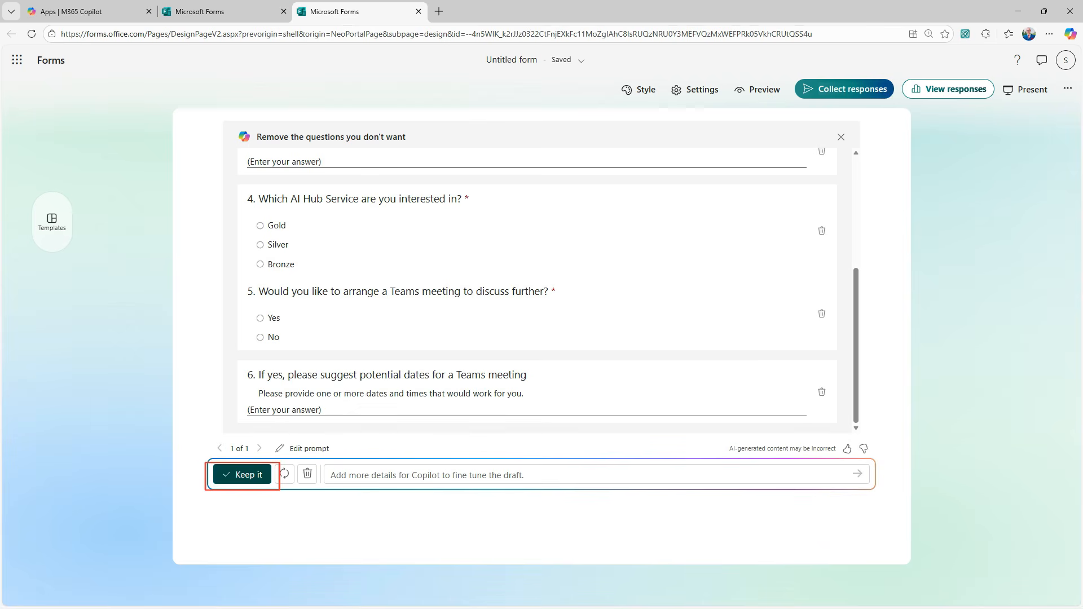
click(242, 474)
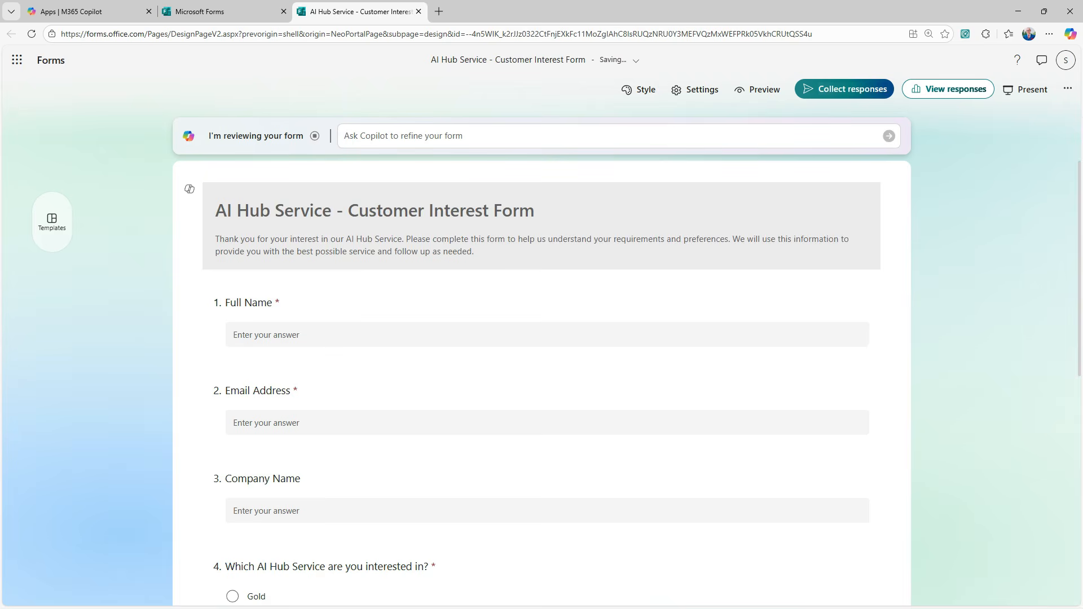
Step: Reopen question 4, 'Which AI Hub Service are you interested in?', to reveal Copilot's extra option suggestions
scroll(541, 318, down, 4)
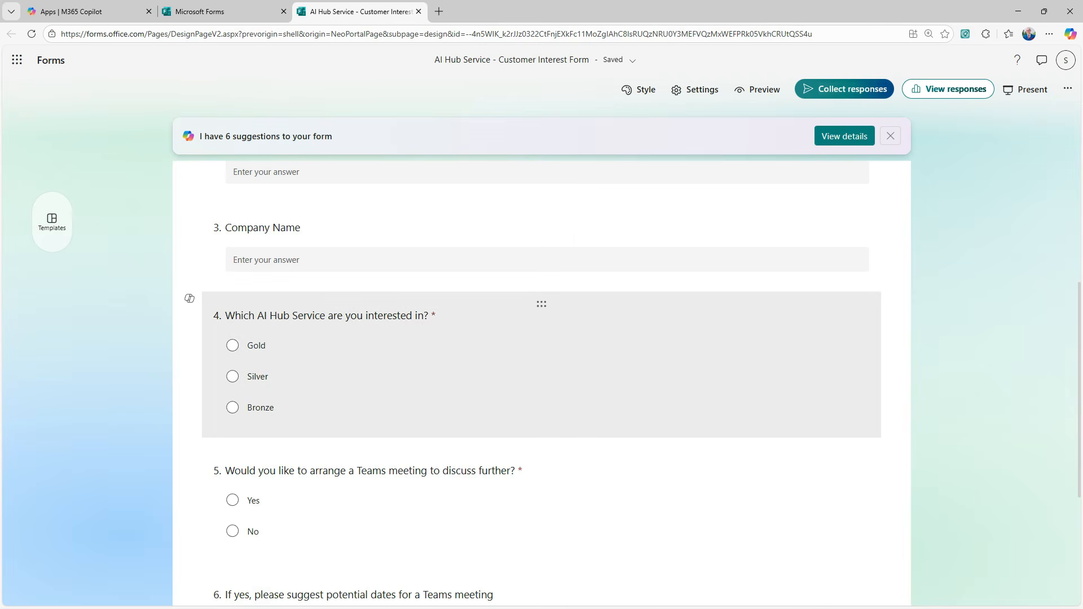
click(542, 364)
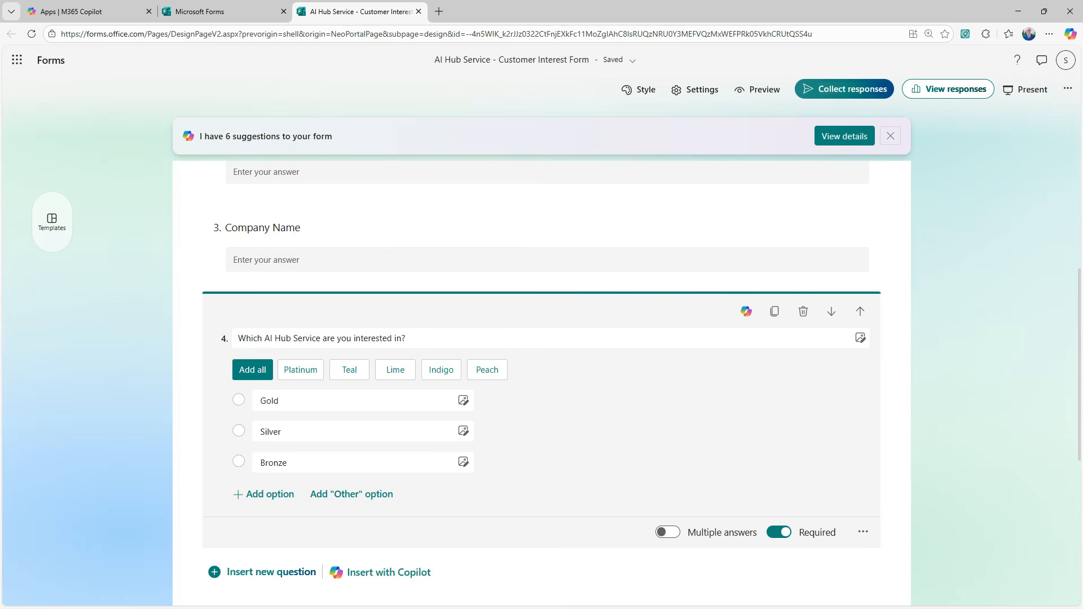
key(Escape)
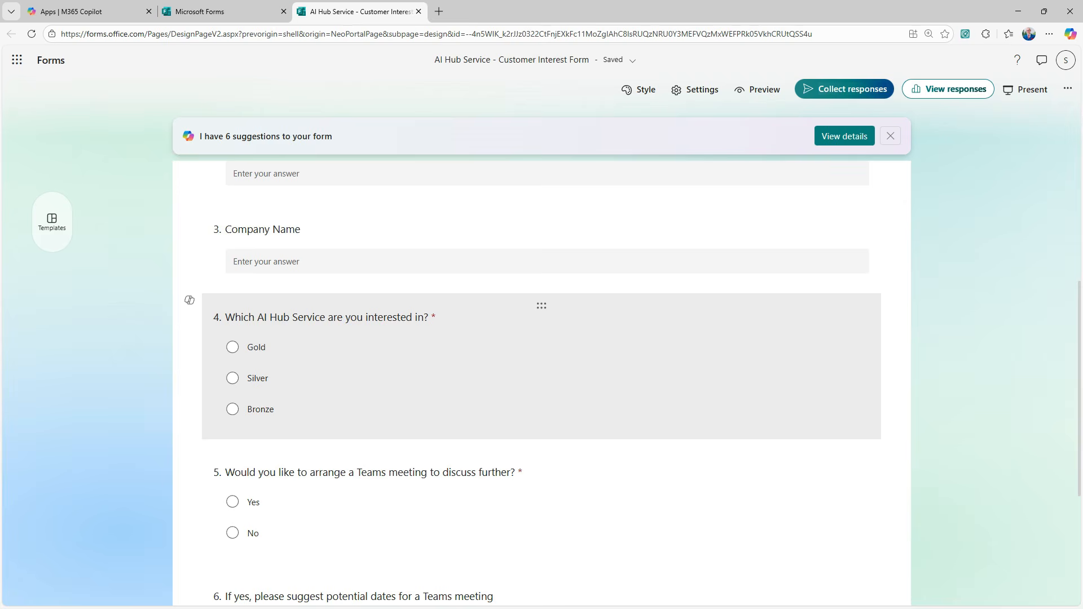
click(542, 367)
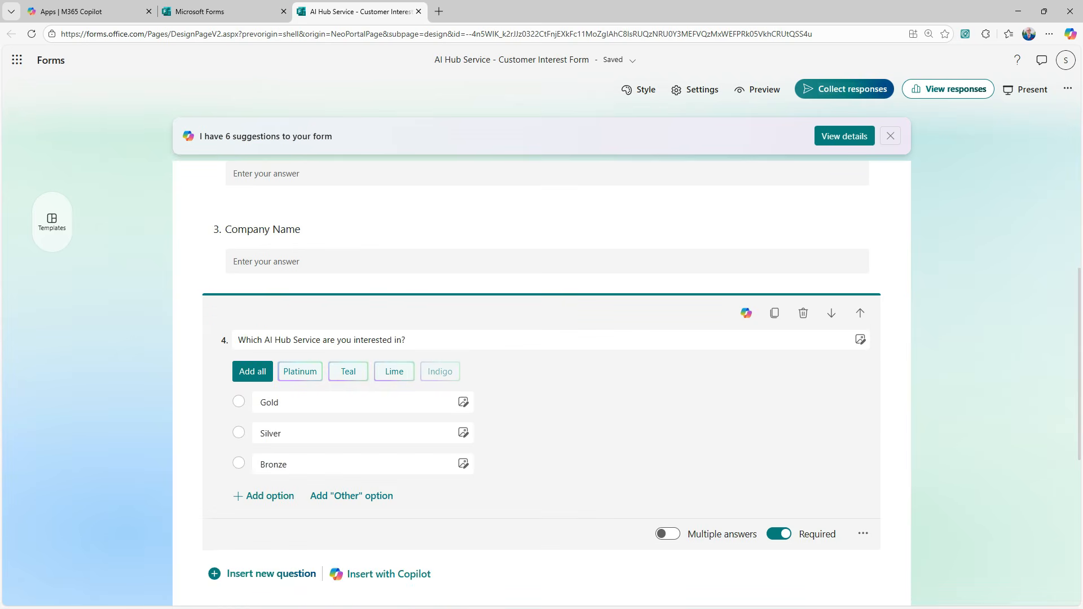
scroll(542, 367, down, 1)
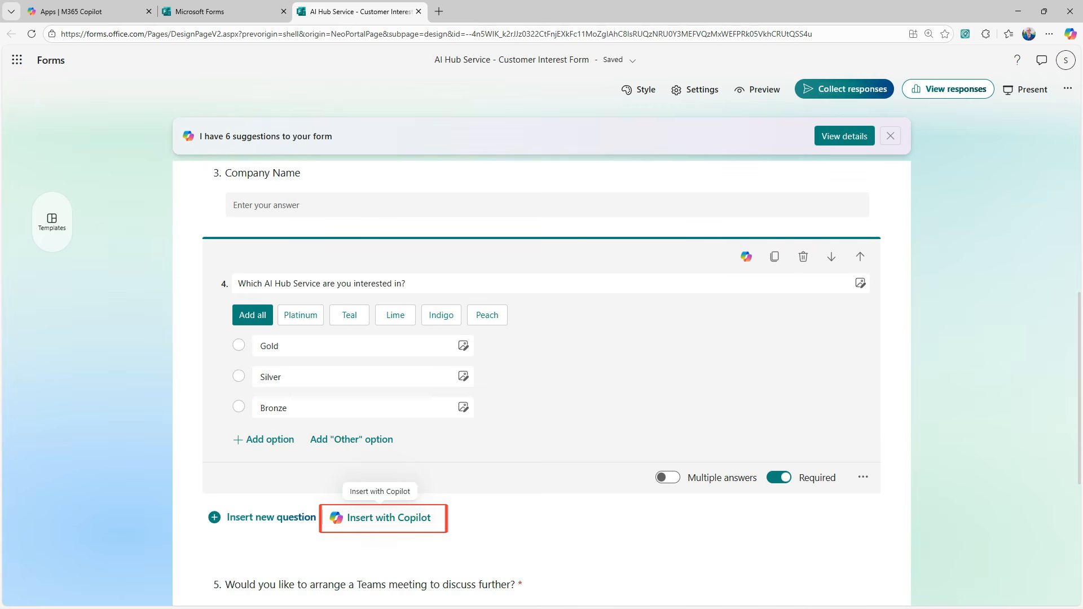
Step: Generate and keep a multi-select features question with AI chat, 24/7 support, AI video and streaming pilot
click(383, 517)
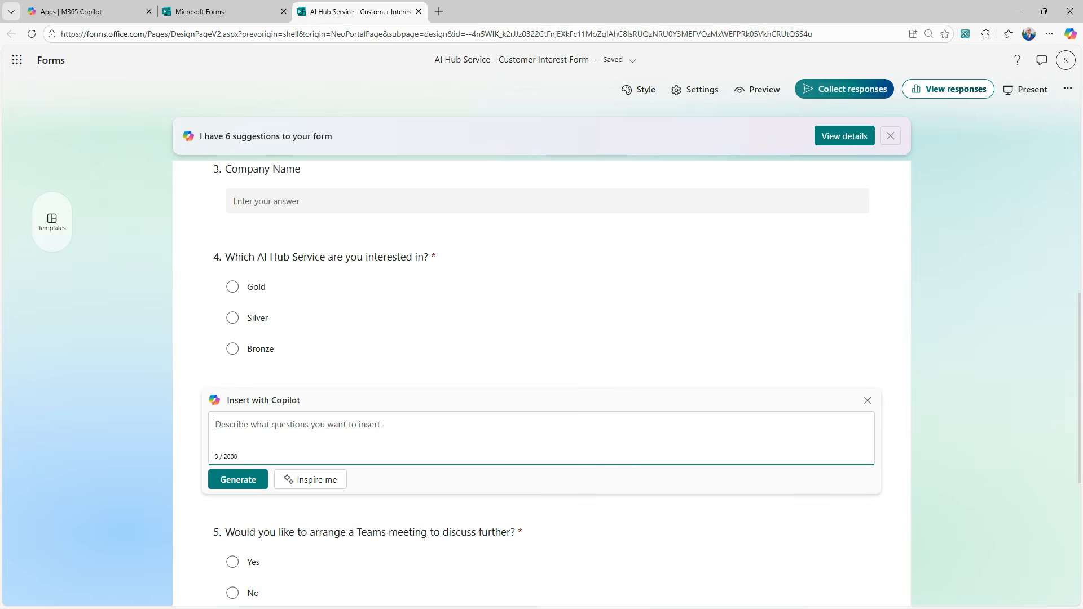
text(What features are you interested in? AI chat, dedicated 24/7 support, AI video, infrastructure streaming pilot)
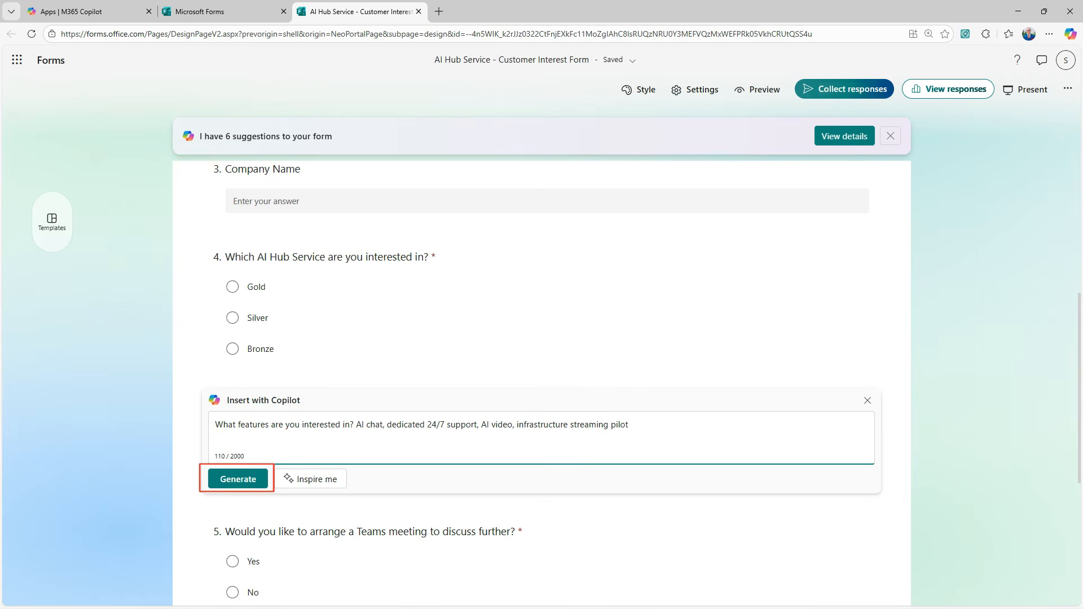
click(238, 479)
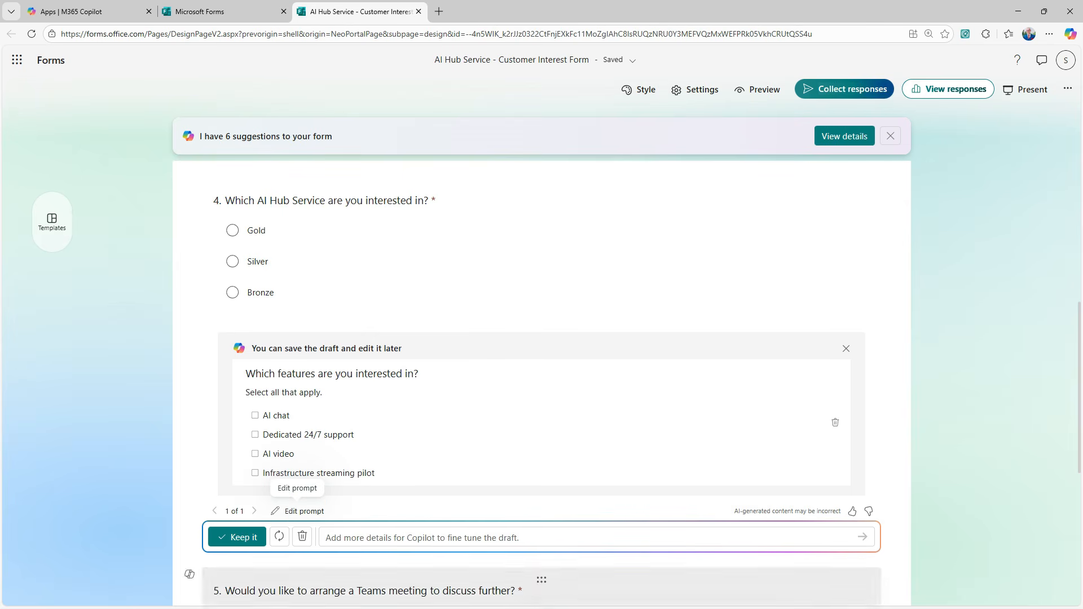
click(422, 537)
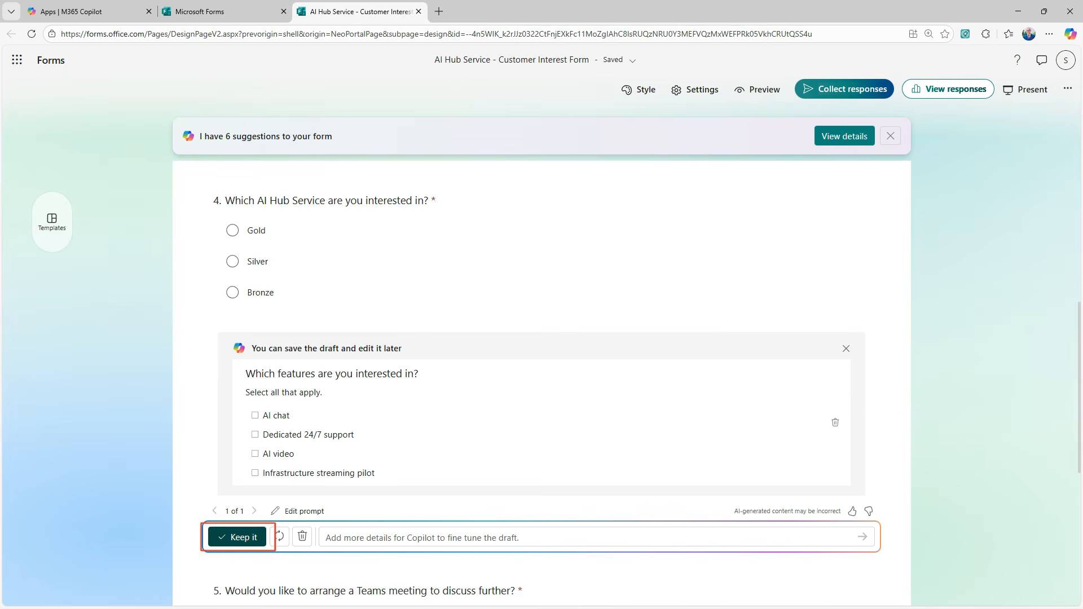
click(237, 537)
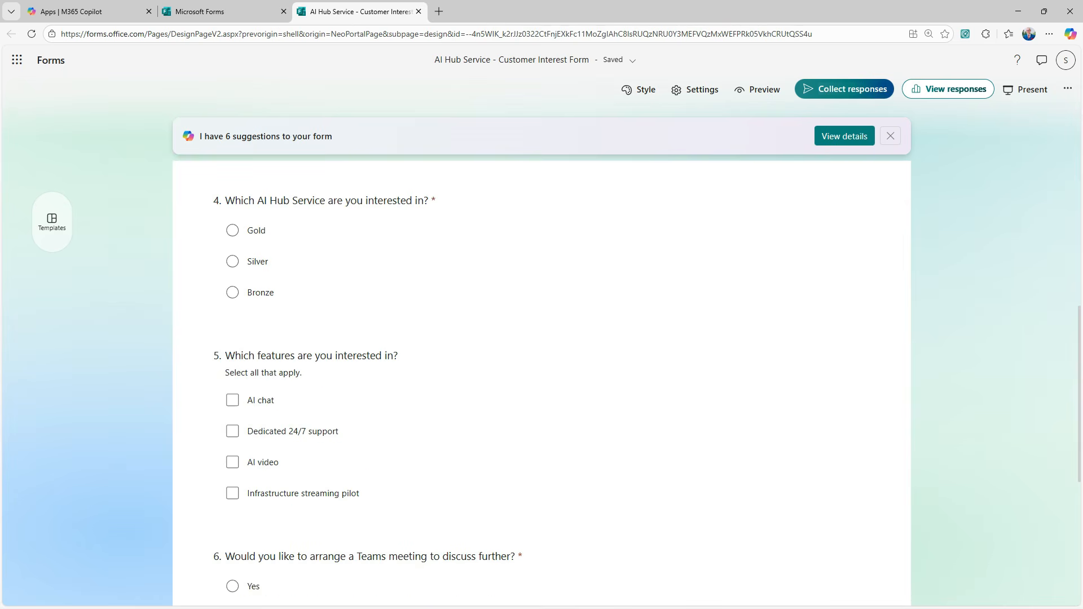
scroll(541, 366, down, 5)
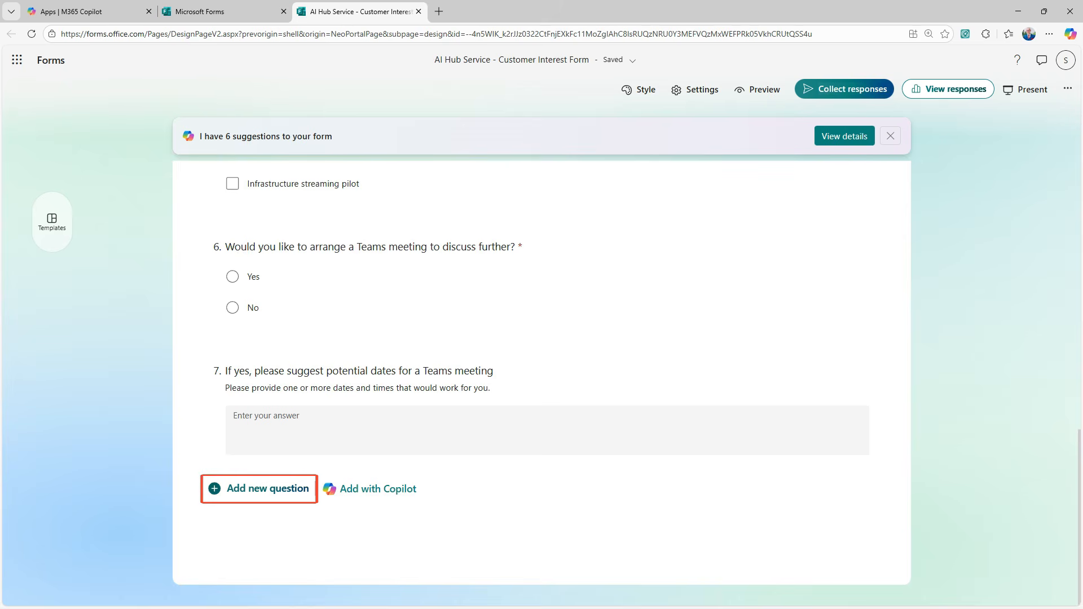
Step: Add a rating question titled 'Please rate our services'
click(267, 489)
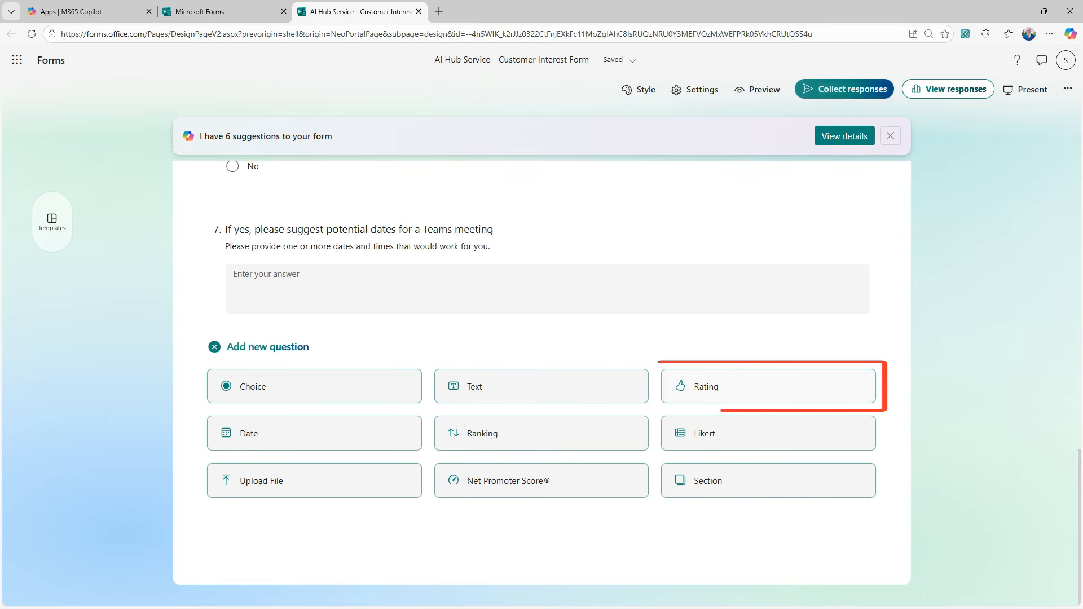
click(768, 386)
text(Please rate our services)
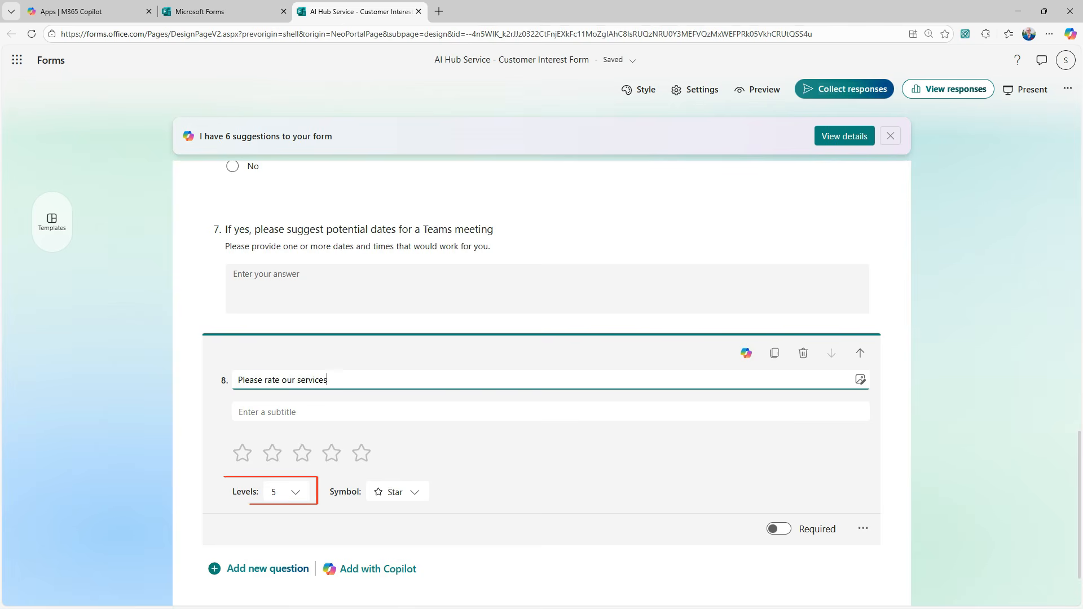
Step: Set the rating to 10 levels with thumb-like symbols and make it required
click(286, 492)
scroll(286, 494, down, 2)
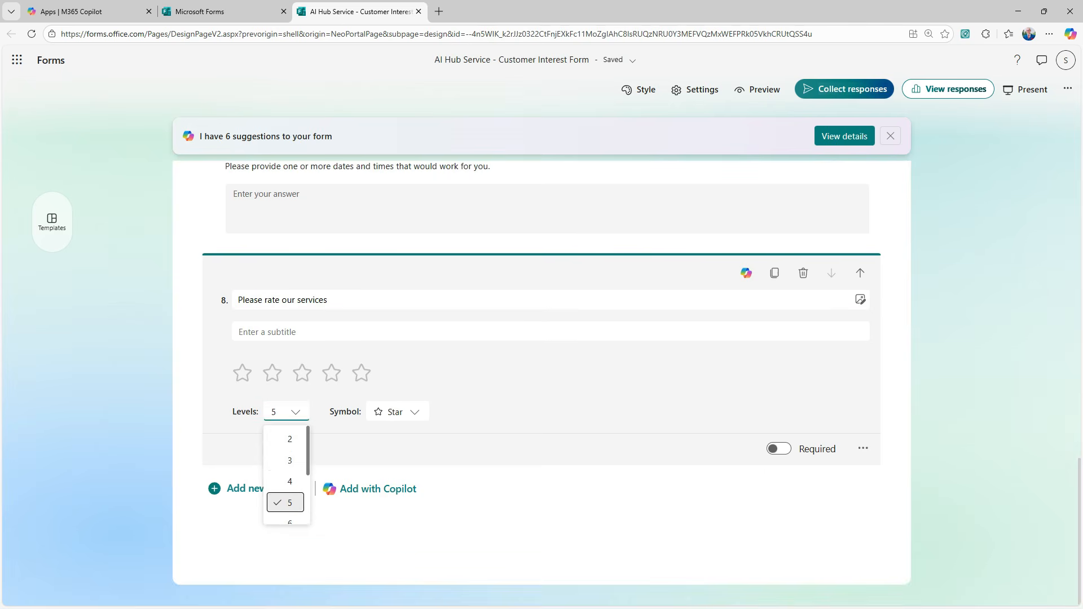
drag(308, 451, 308, 500)
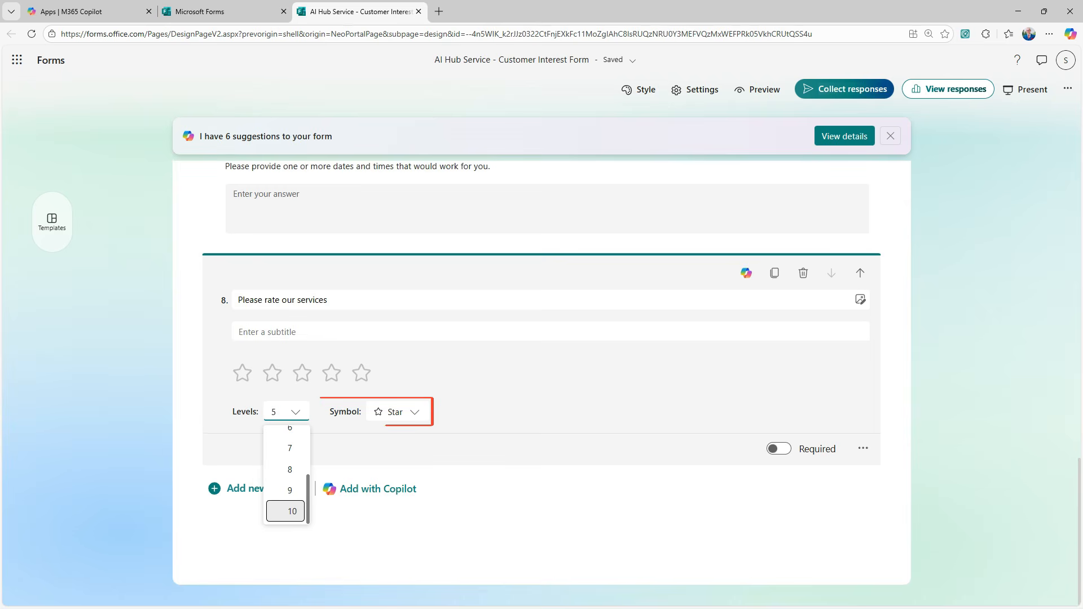
click(292, 511)
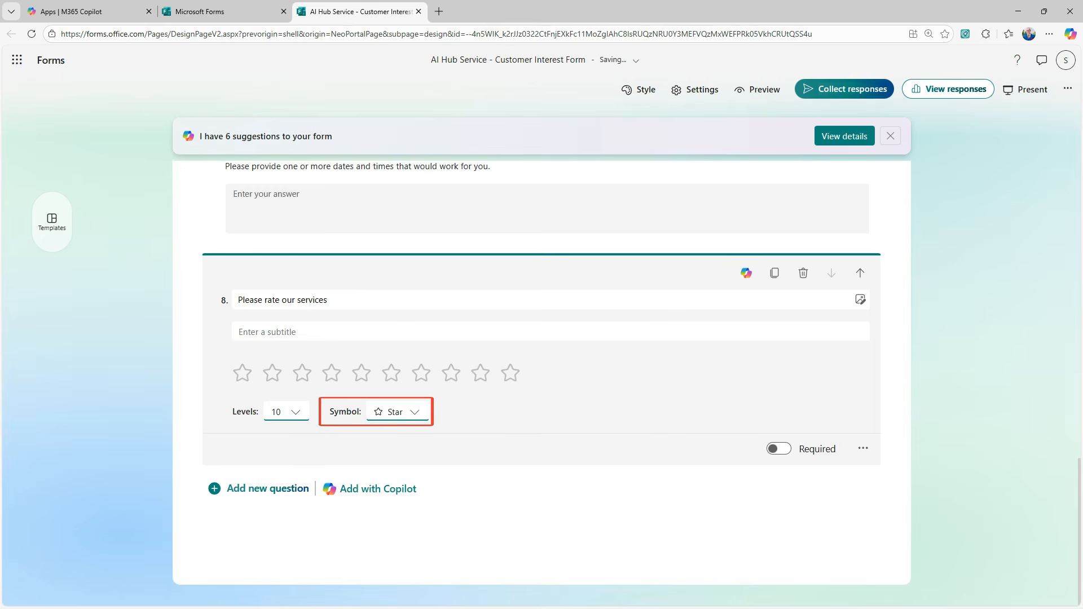
click(399, 412)
scroll(397, 466, down, 1)
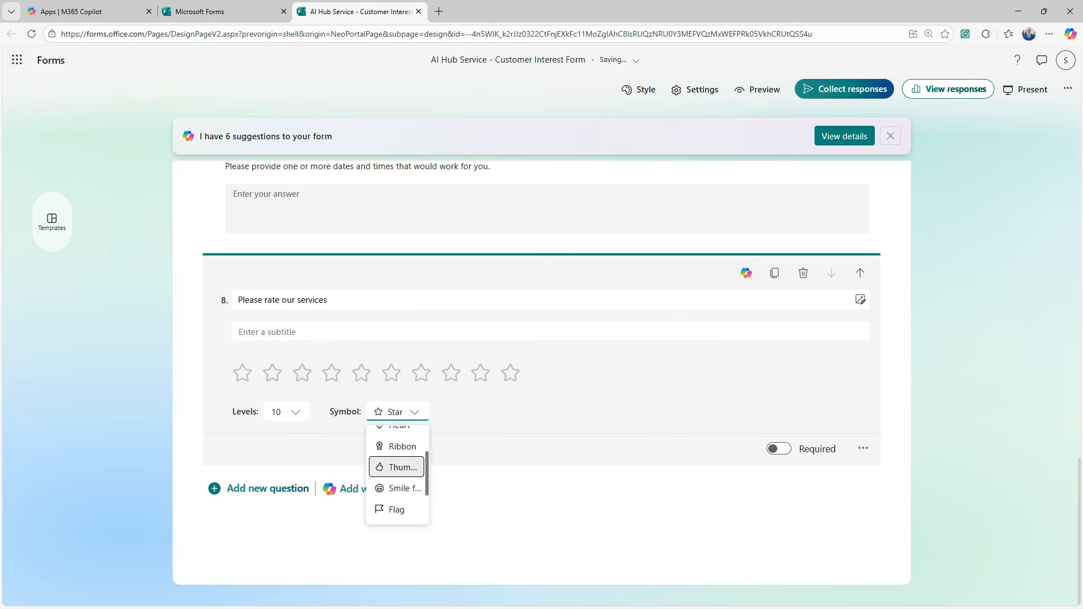
click(396, 467)
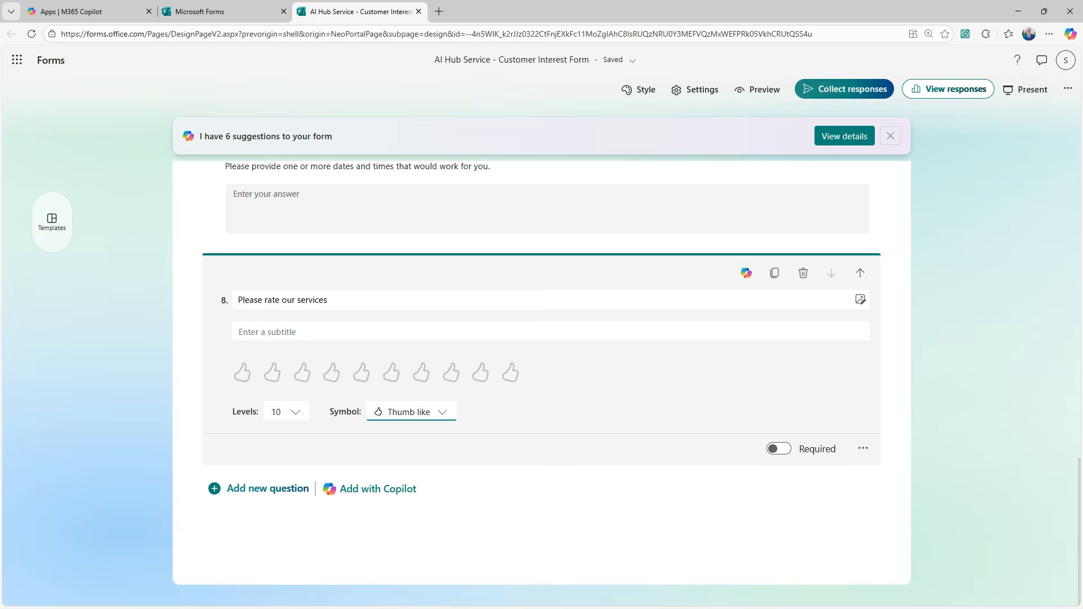
click(779, 449)
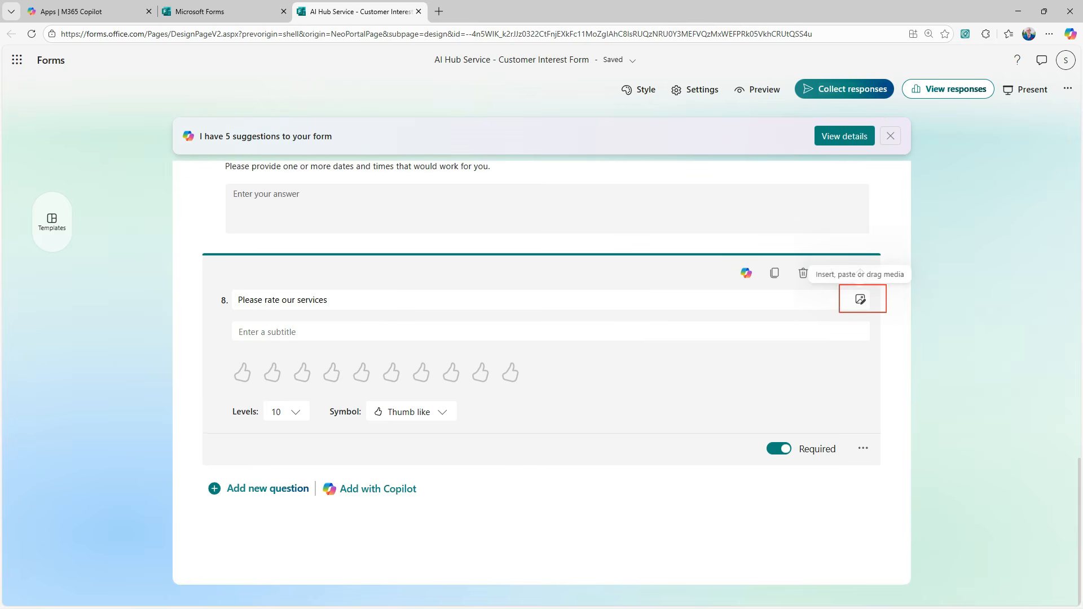
click(860, 299)
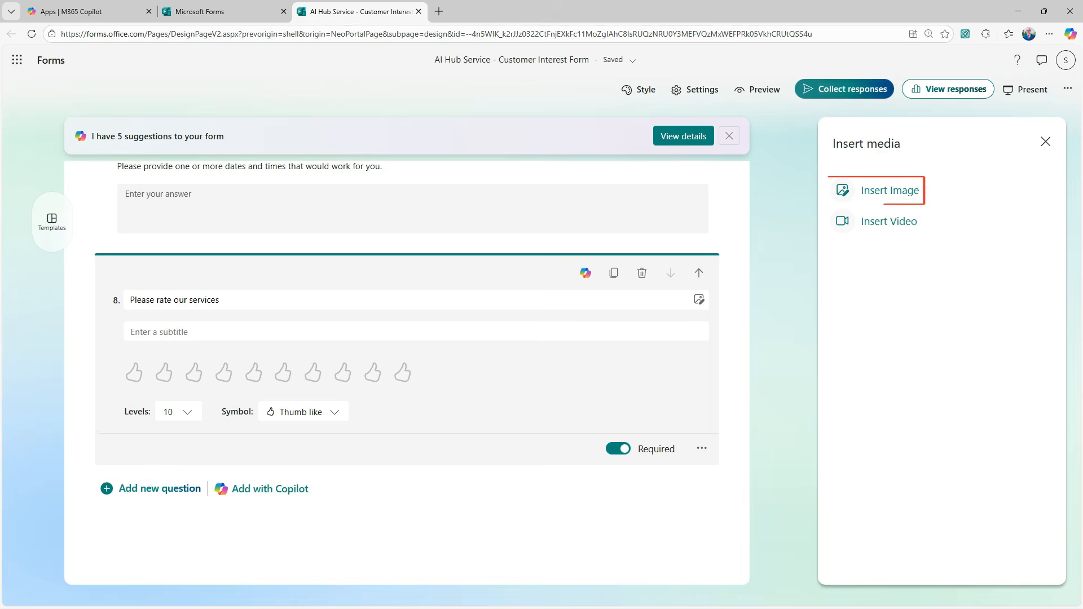
Step: Search Bing images for 'AI' and insert a photo of someone working at a laptop into question 8
click(888, 190)
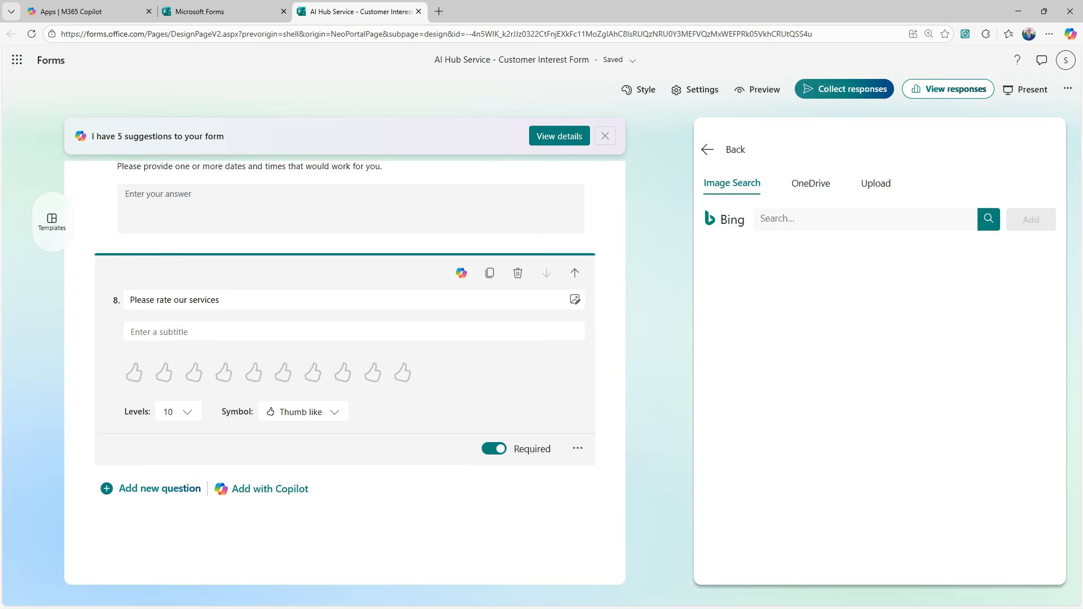
click(865, 219)
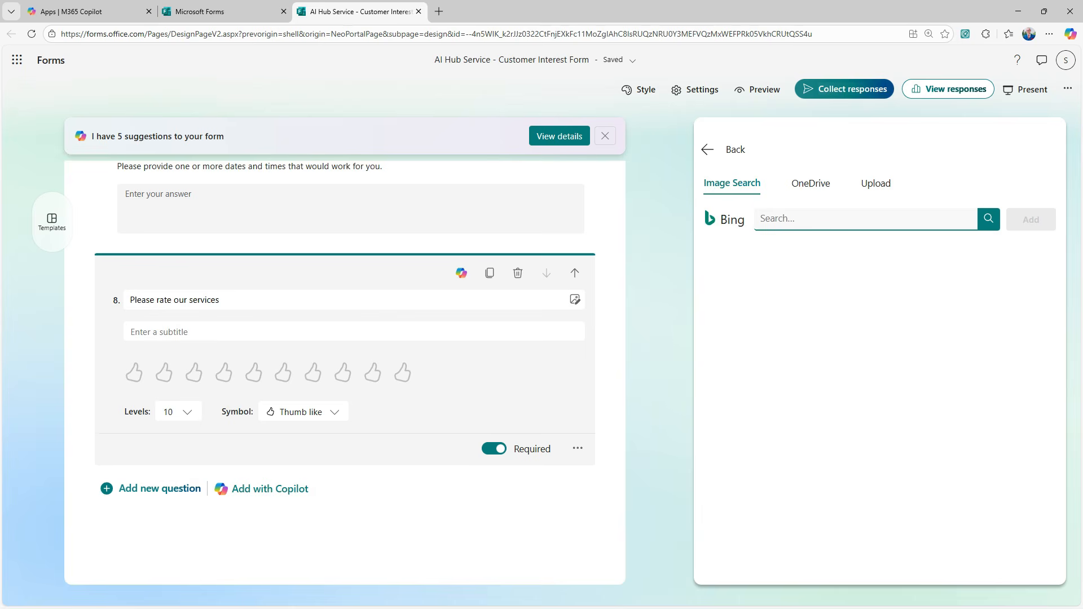
text(AI)
key(Return)
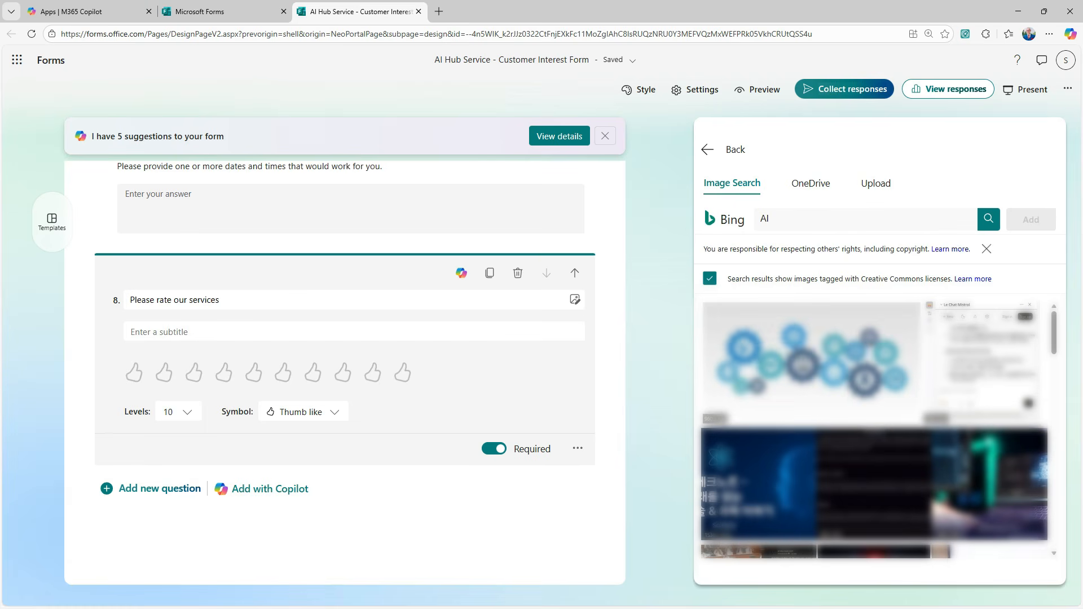
click(989, 485)
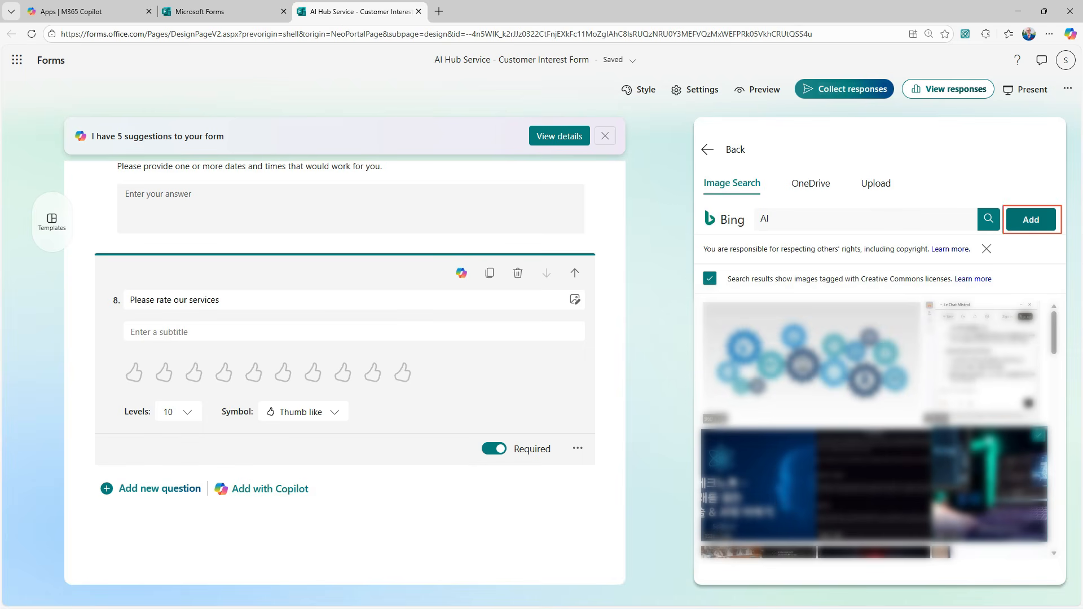
click(1031, 219)
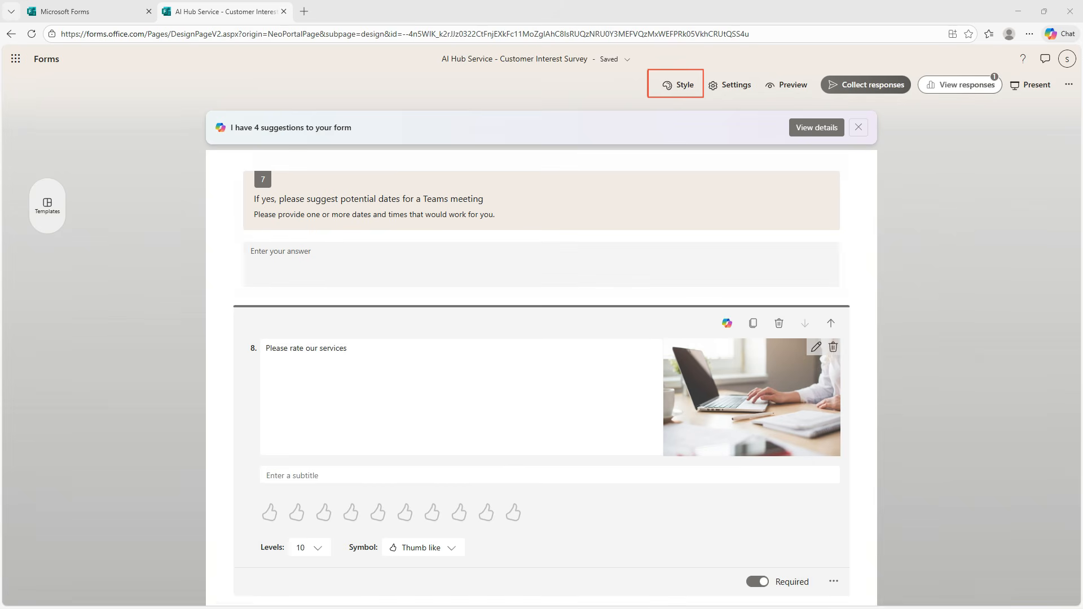
Step: Apply the cover layout with the title card on the right and list all stock background images
click(678, 85)
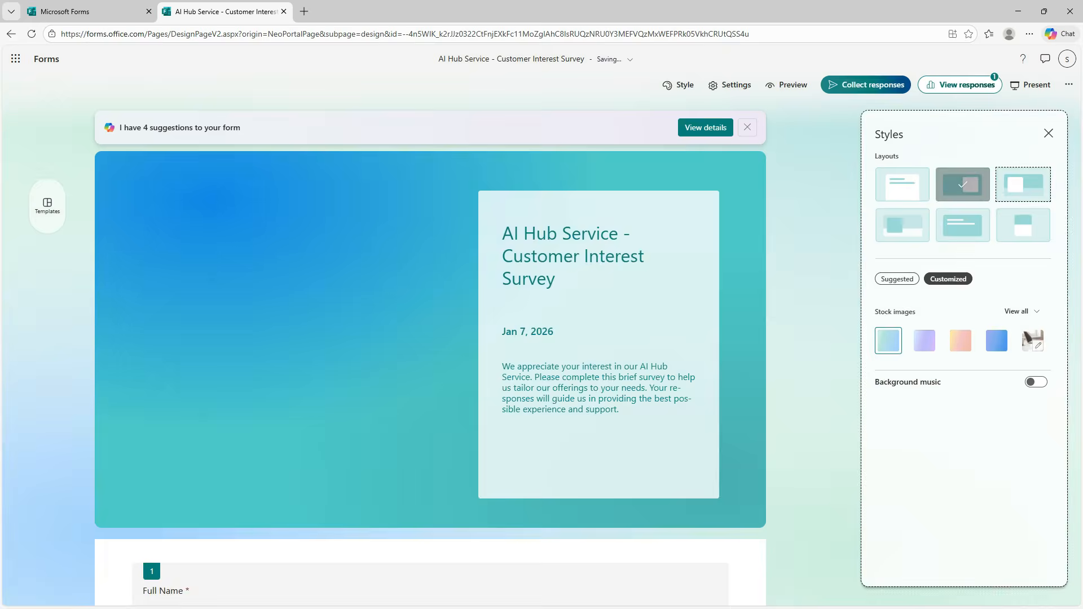
click(1022, 184)
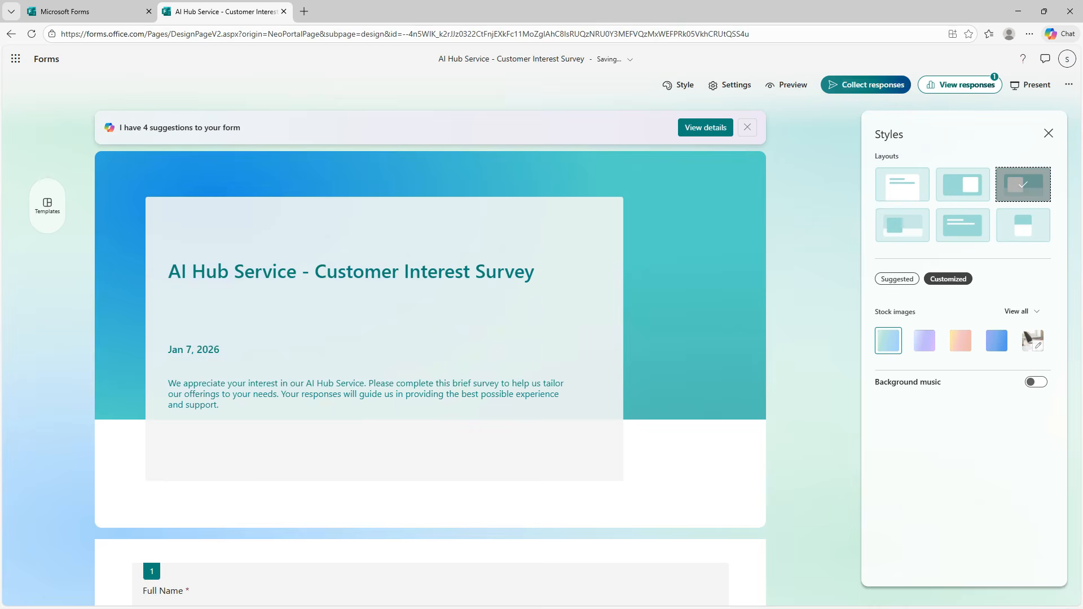
click(962, 184)
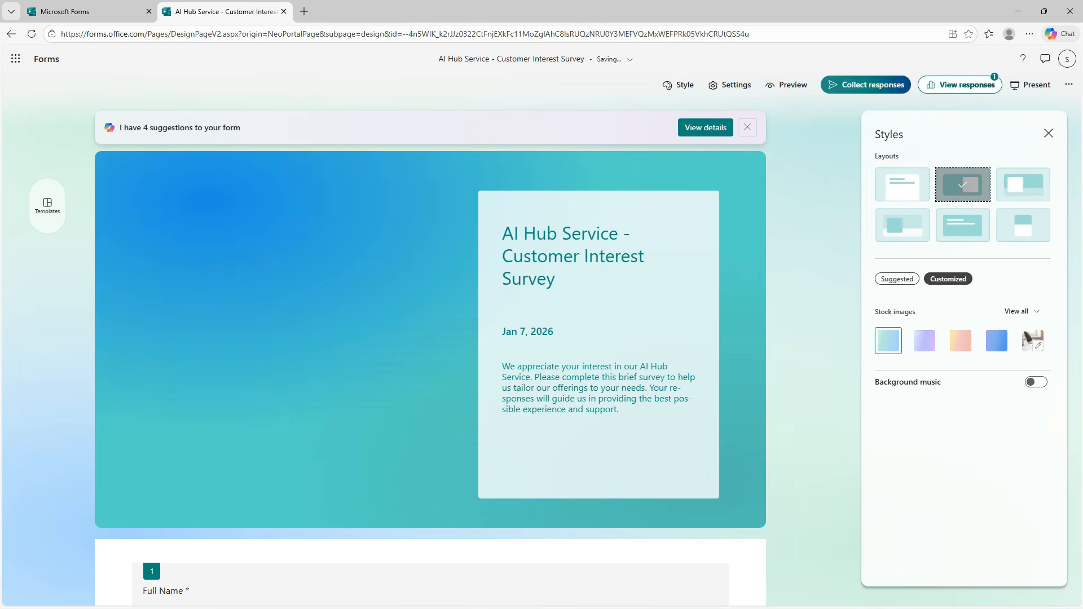
click(896, 279)
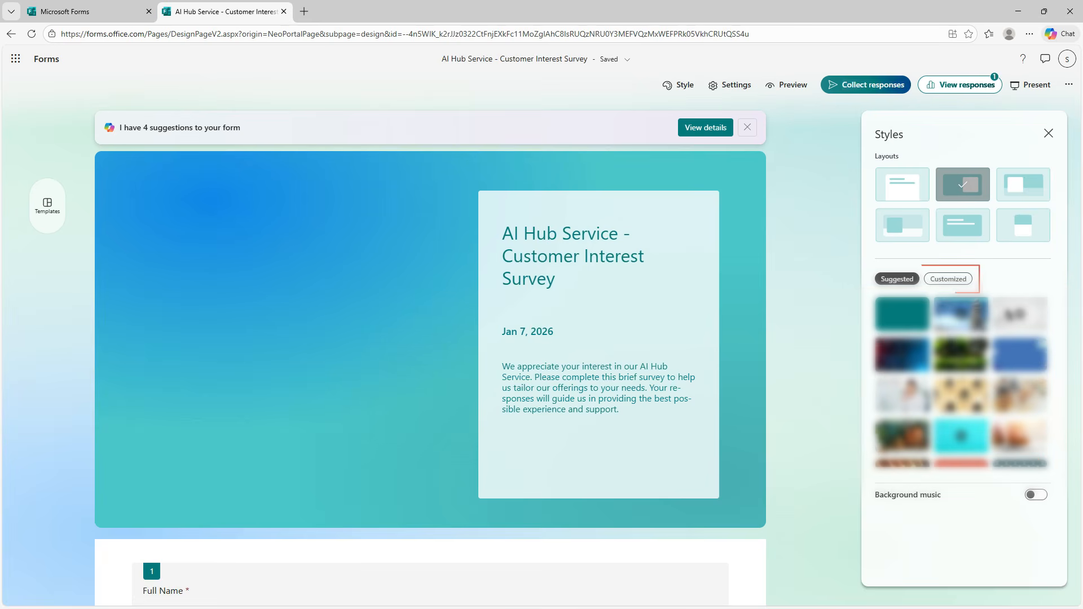
click(948, 279)
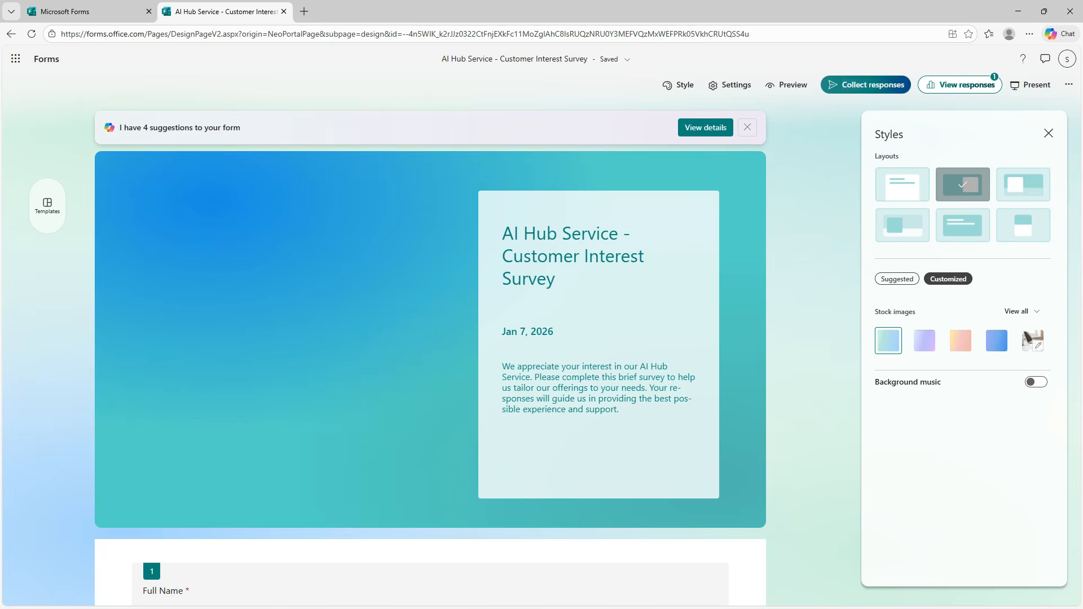
click(1021, 311)
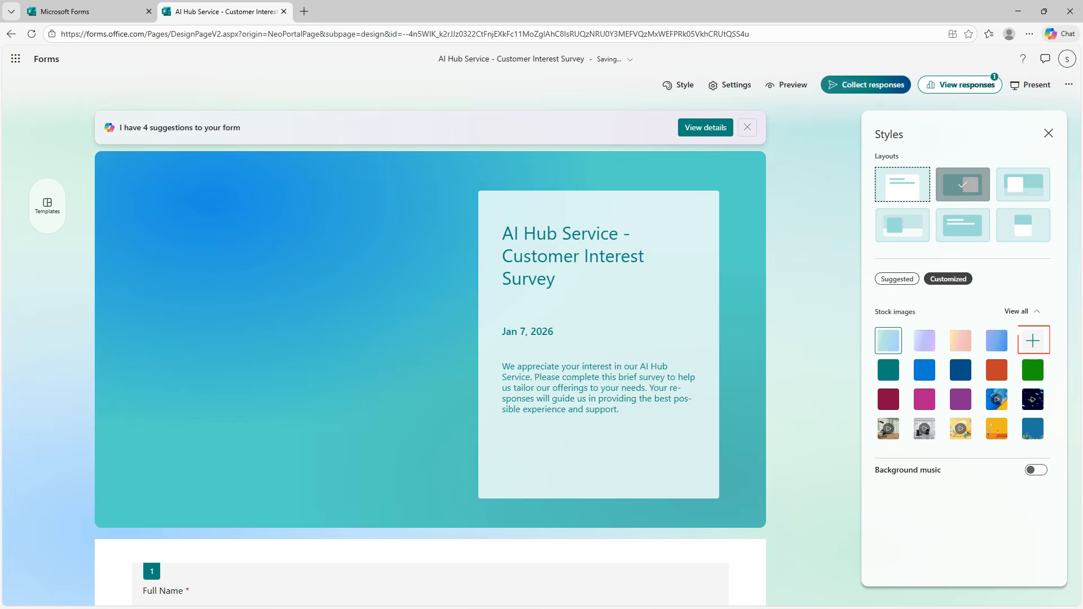
Step: Use a Bing photo of someone typing on a laptop as the theme background, keeping the right-side title card
click(1033, 341)
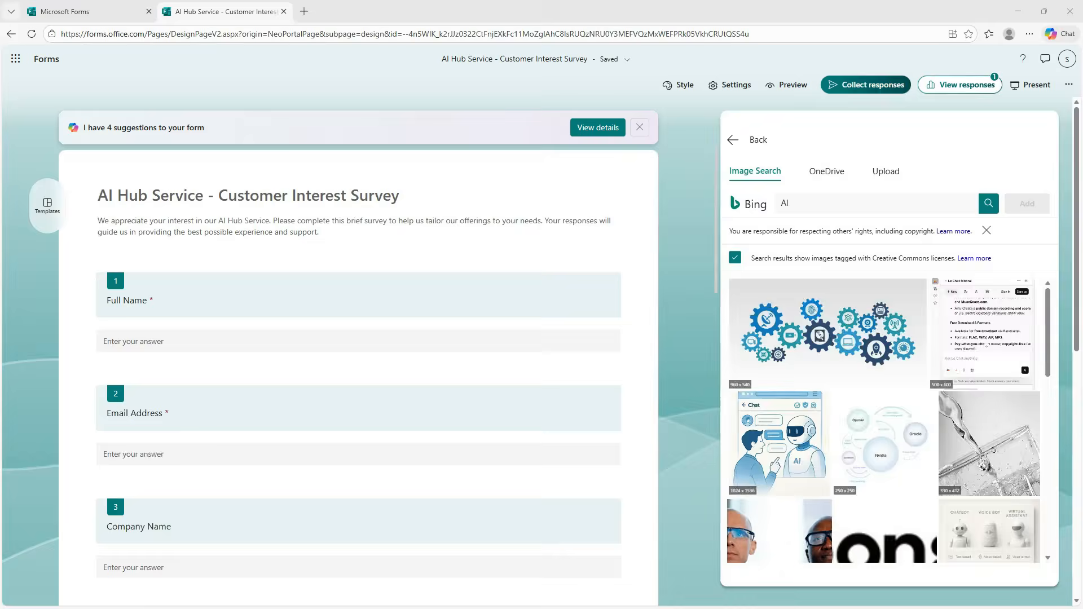
scroll(886, 420, down, 4)
scroll(885, 420, down, 4)
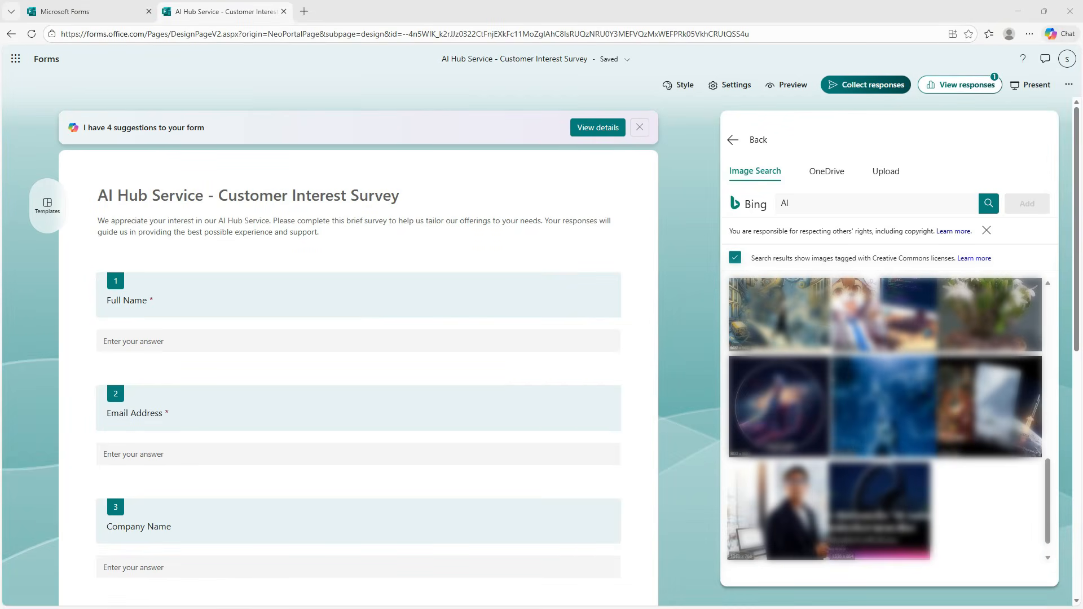
click(879, 386)
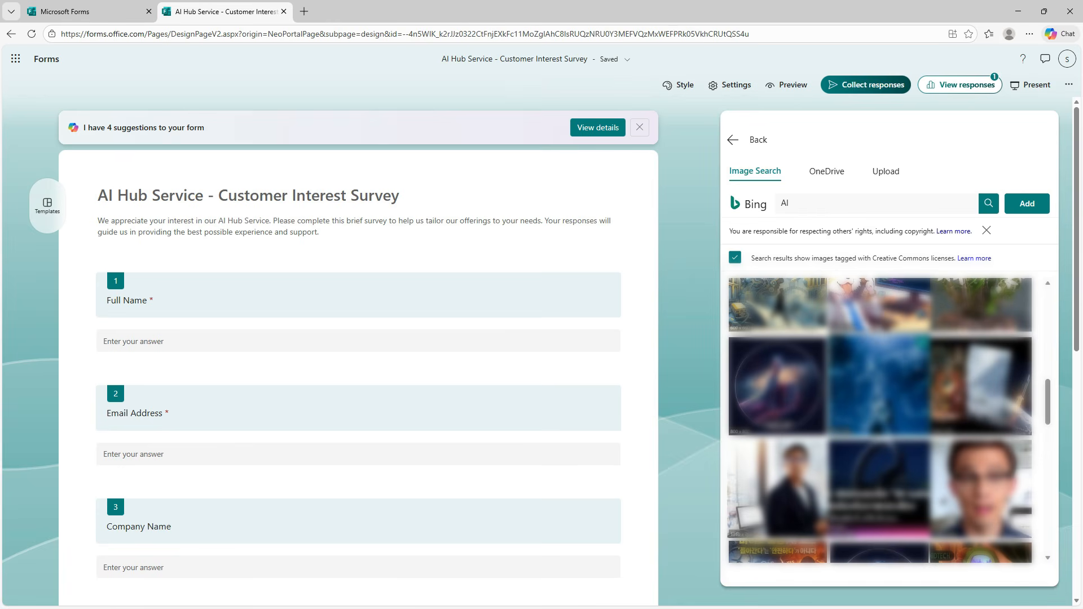
click(1026, 203)
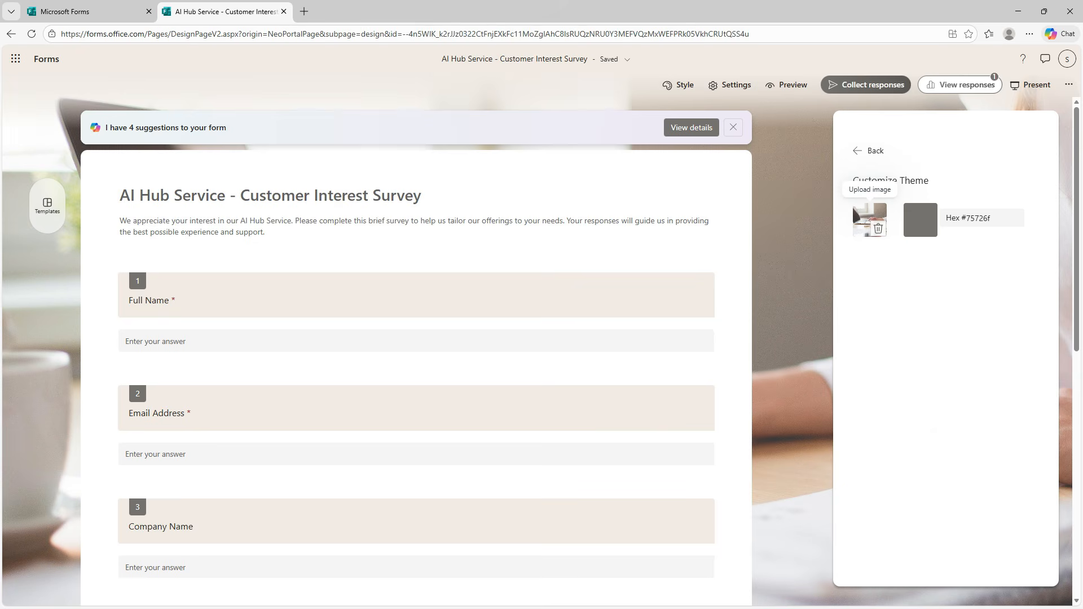
click(868, 150)
click(962, 184)
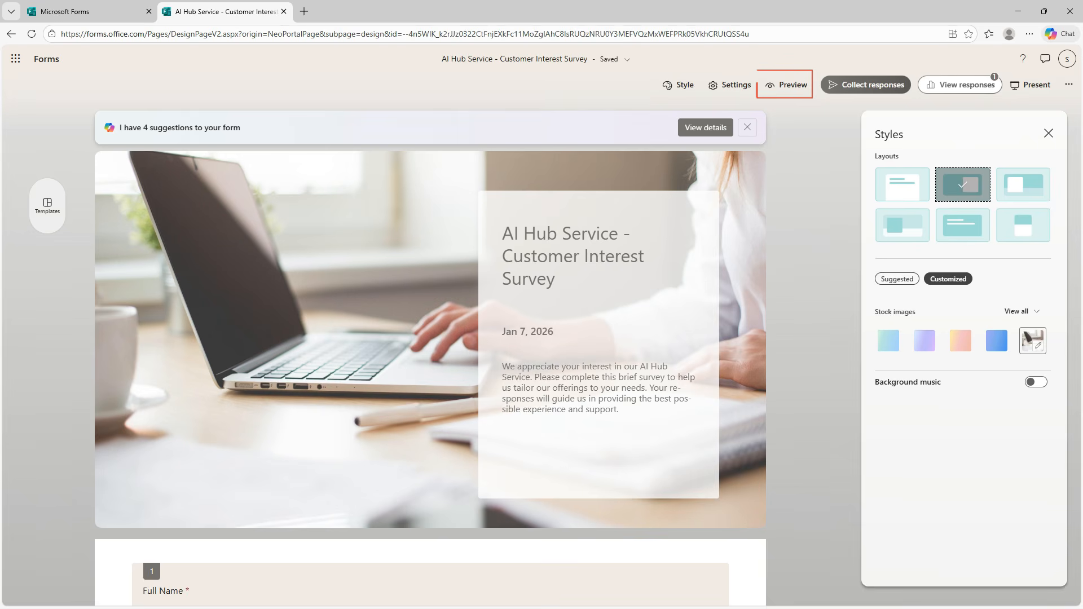
click(785, 85)
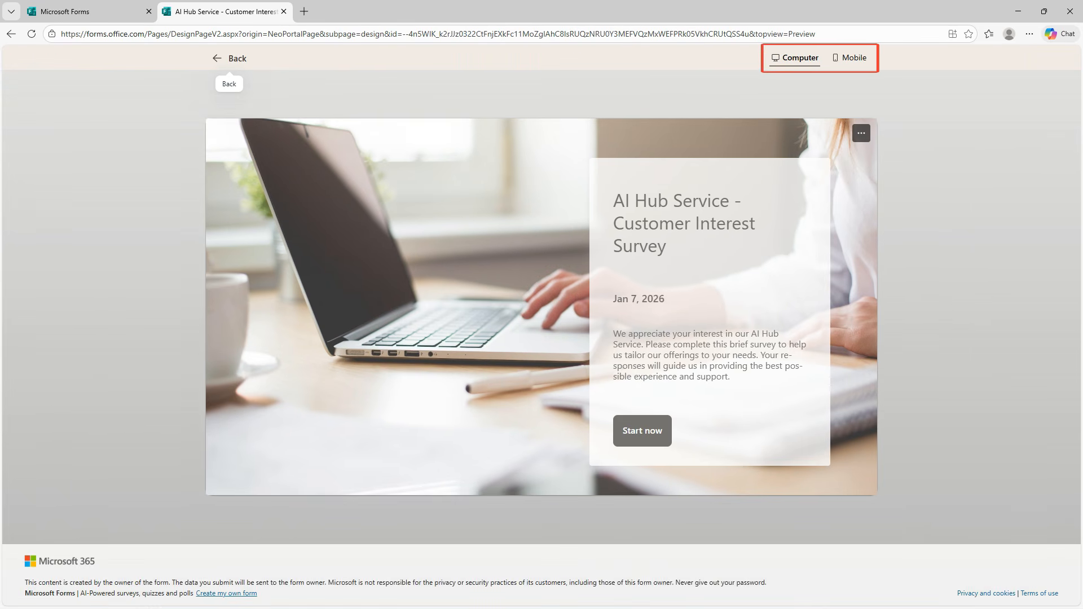
click(849, 57)
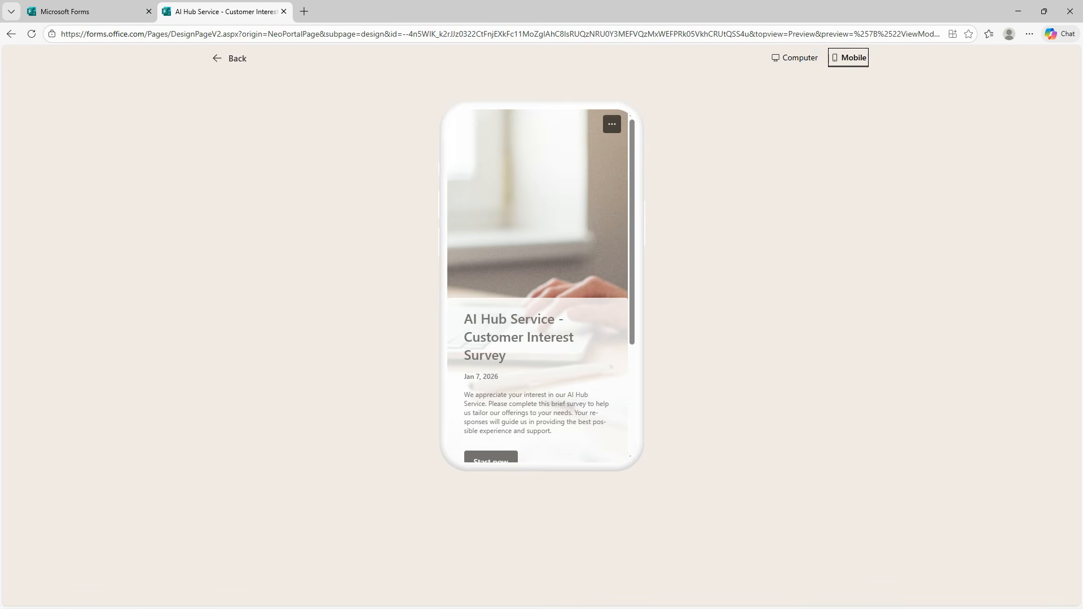
click(795, 57)
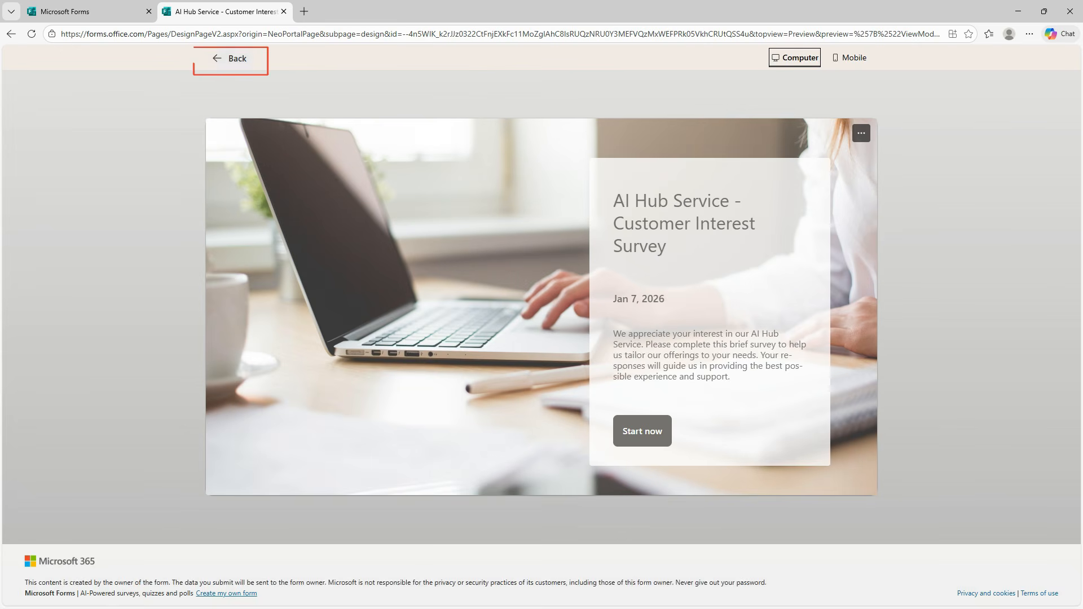
click(231, 59)
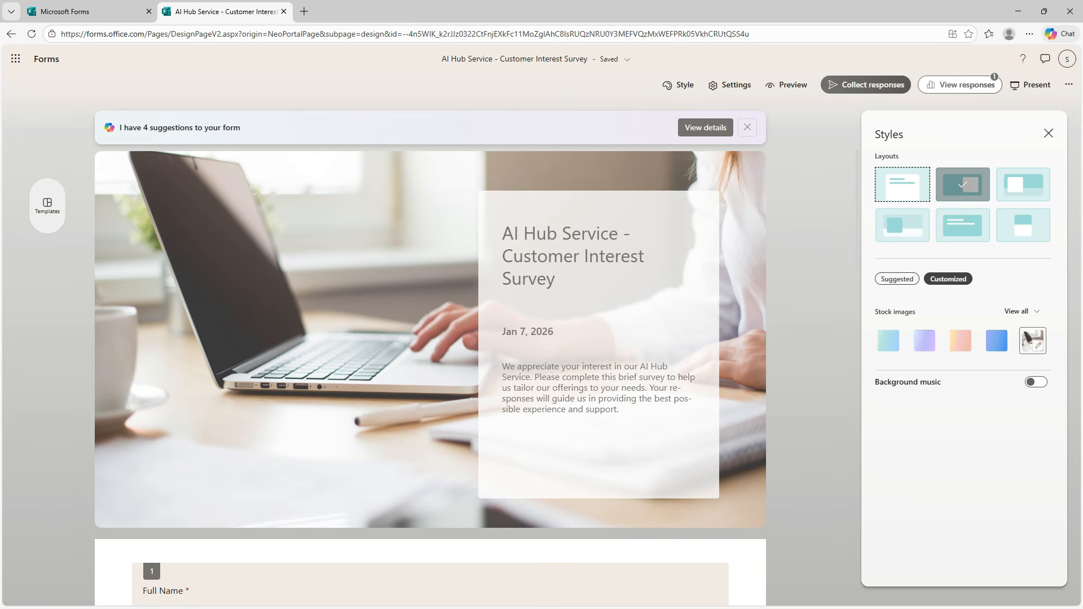
Step: Apply Copilot's suggested title 'AI Hub Service - Customer Interest Survey' along with its new description
click(679, 84)
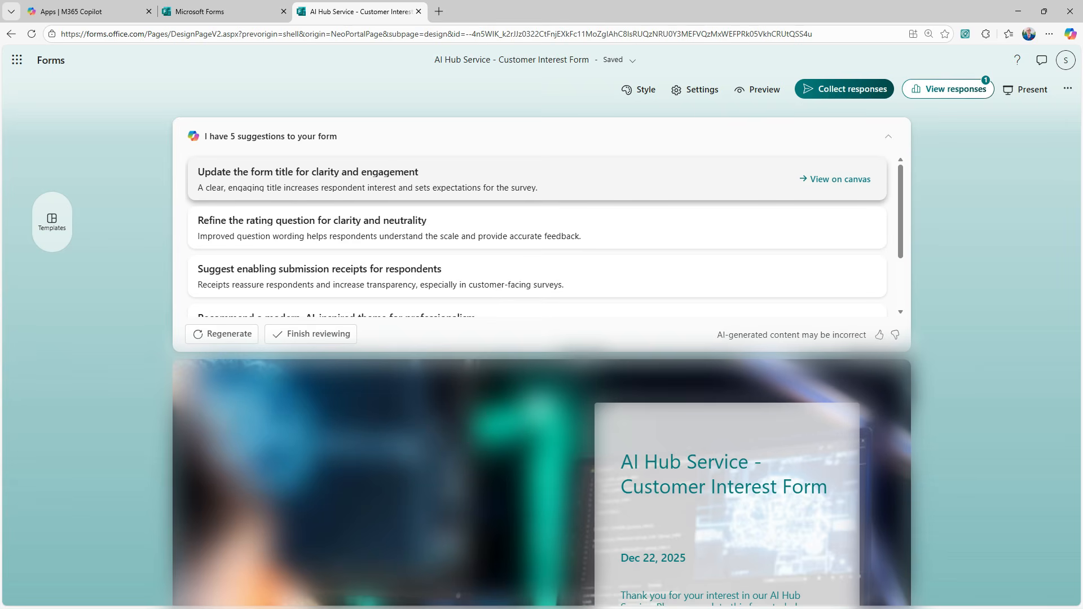
click(835, 179)
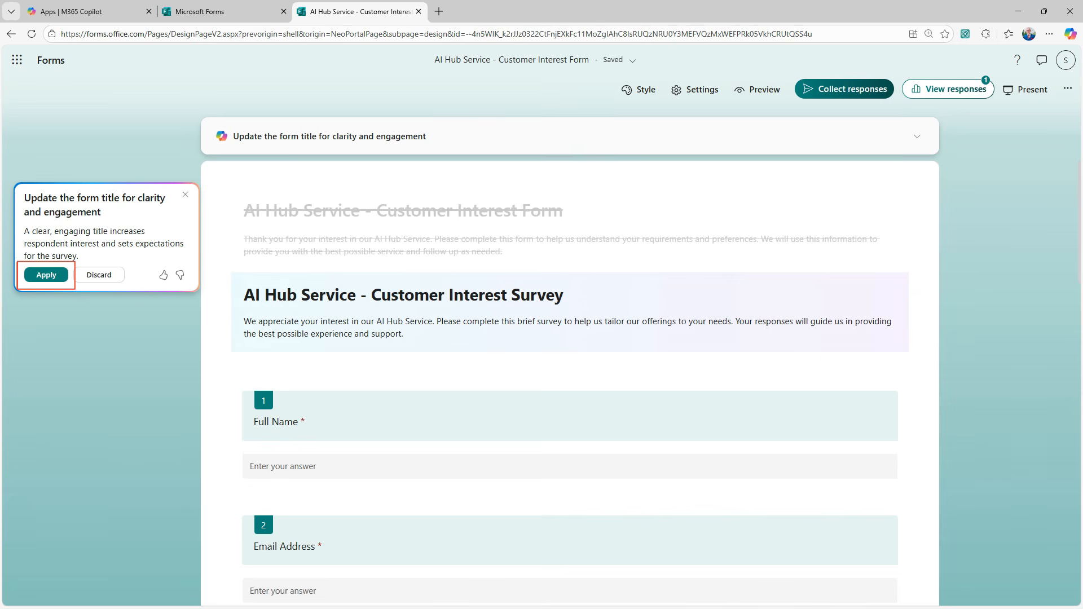
click(46, 275)
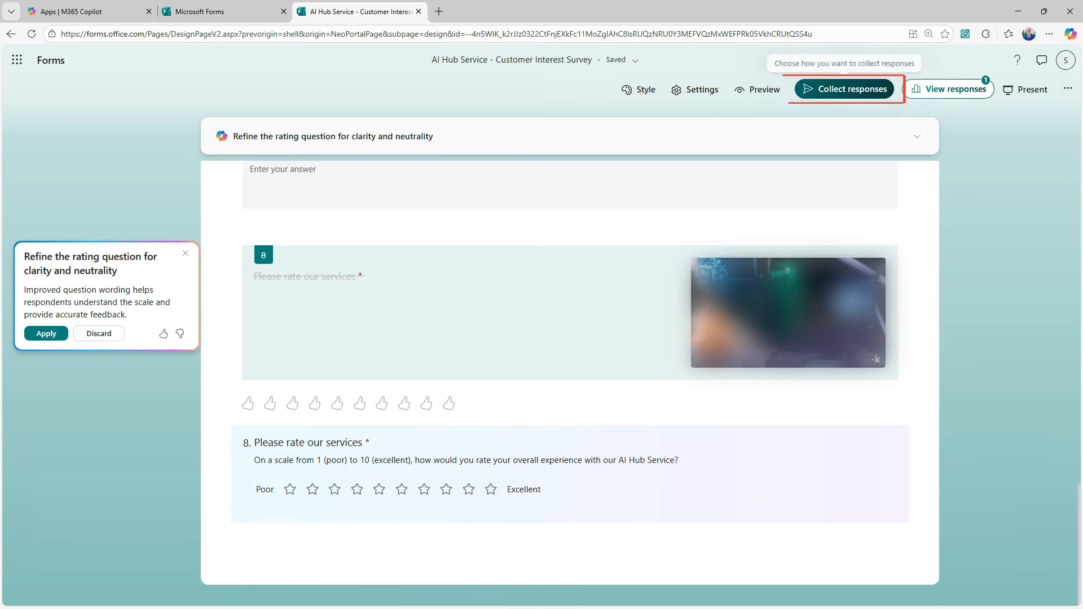
Step: Copy the survey's share link from the Send and collect responses dialog
click(844, 88)
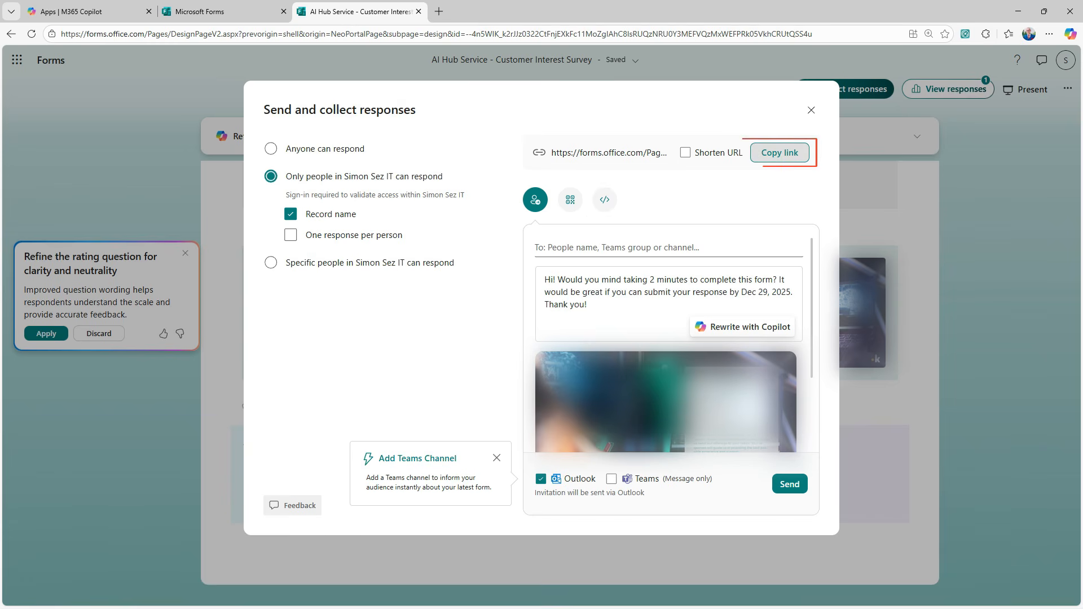
click(780, 153)
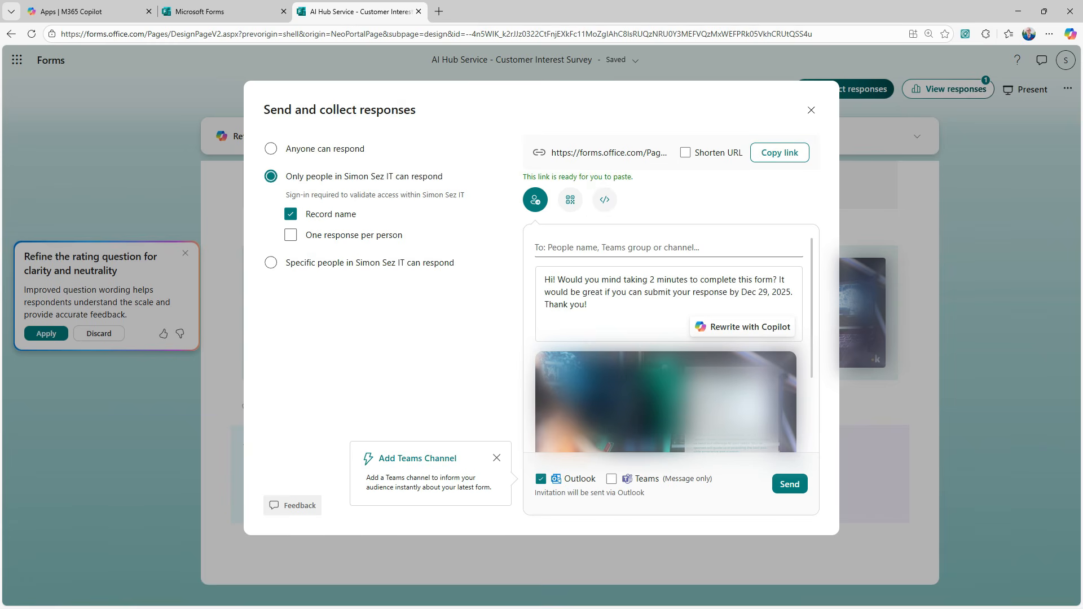